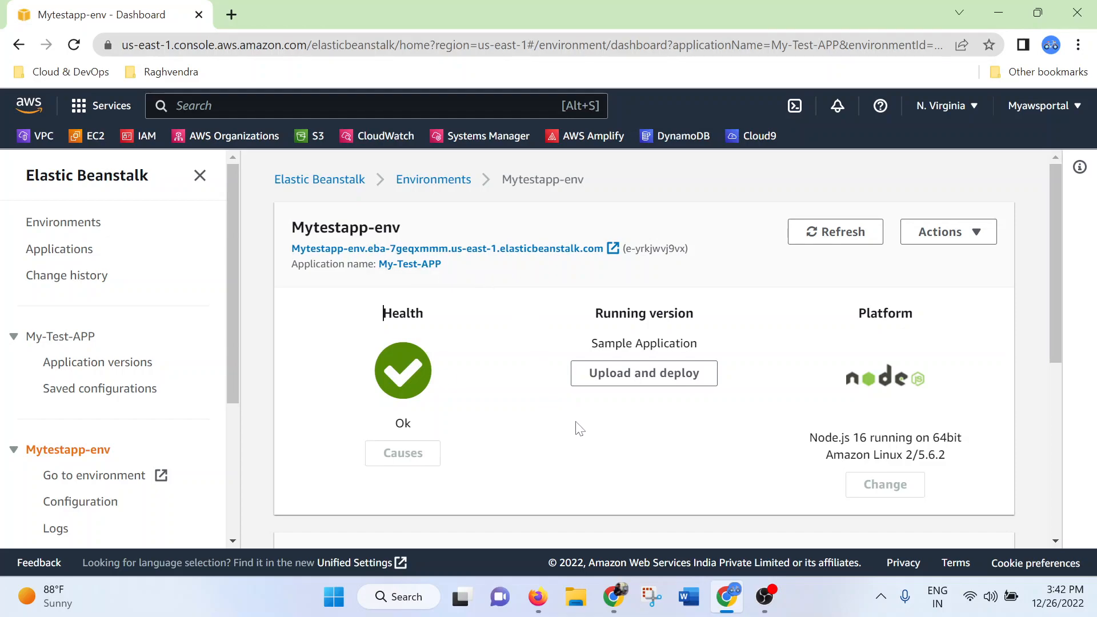
- Review the Mytestapp-env dashboard, including its health, running version, platform, recent events and environment URL
drag(808, 438, 979, 441)
click(652, 452)
scroll(772, 306, down, 5)
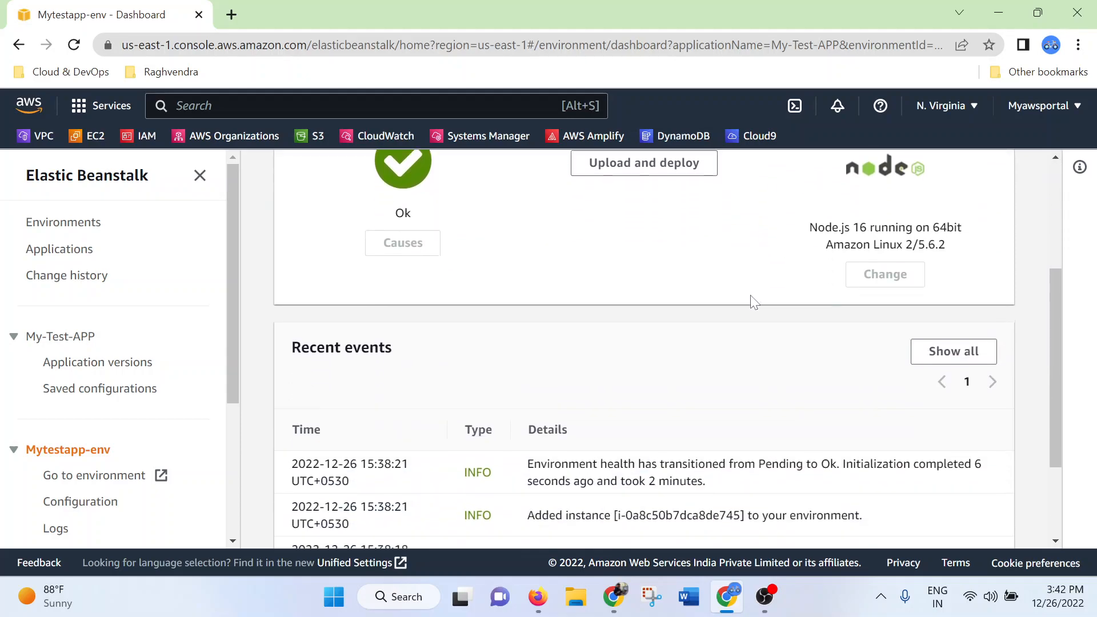
scroll(743, 293, up, 5)
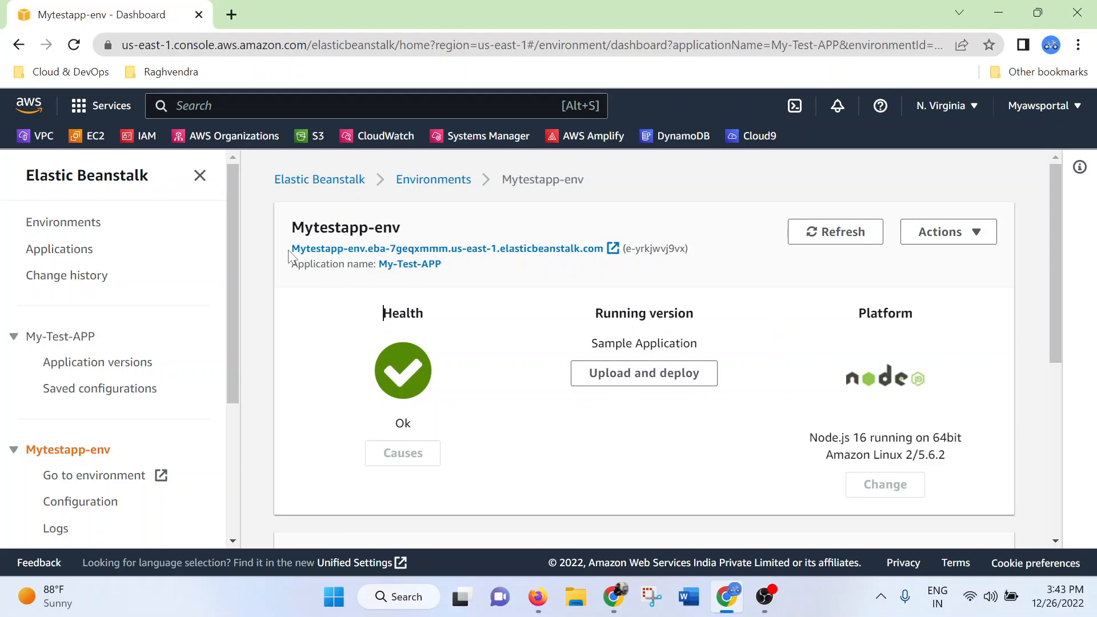
drag(286, 251, 603, 249)
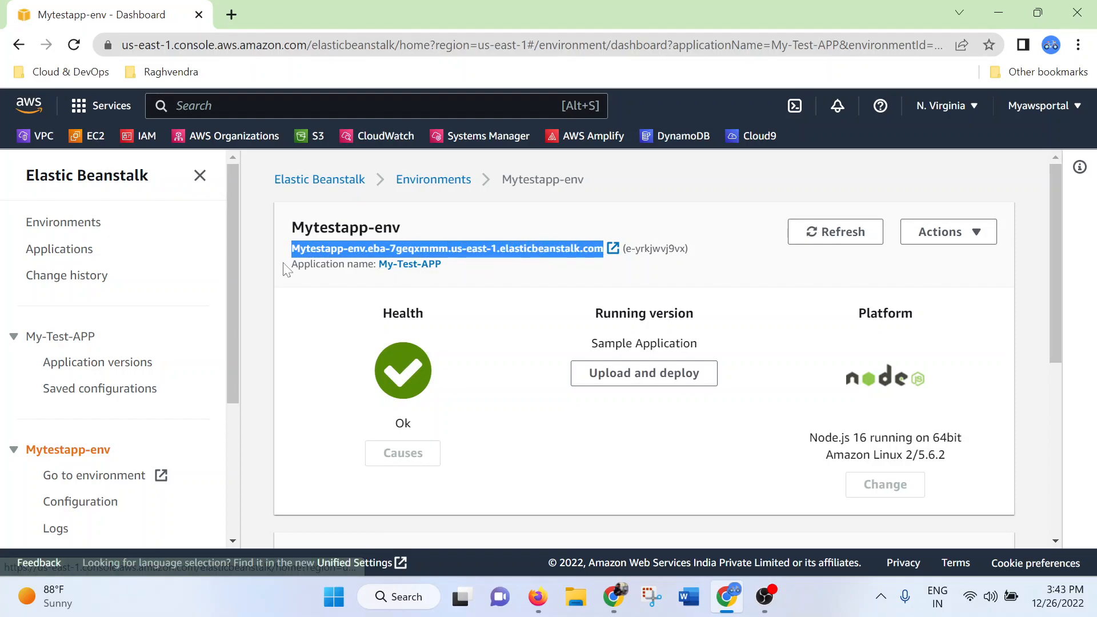
click(749, 270)
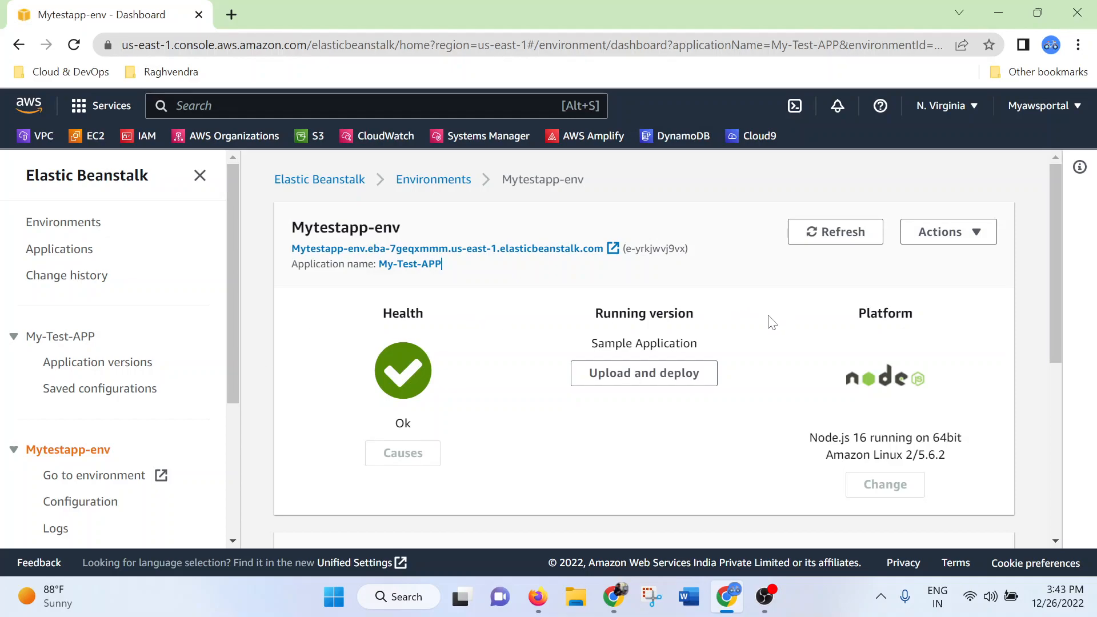
- View the configuration page of Mytestapp-env and return to the environment's dashboard
scroll(306, 379, down, 5)
scroll(191, 412, down, 3)
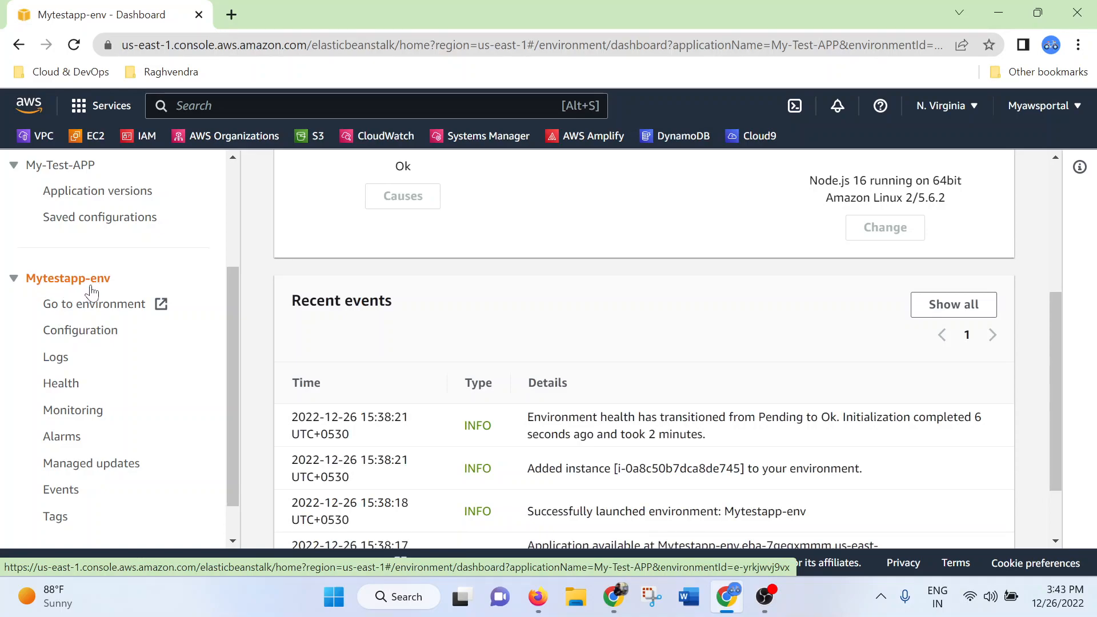
click(66, 337)
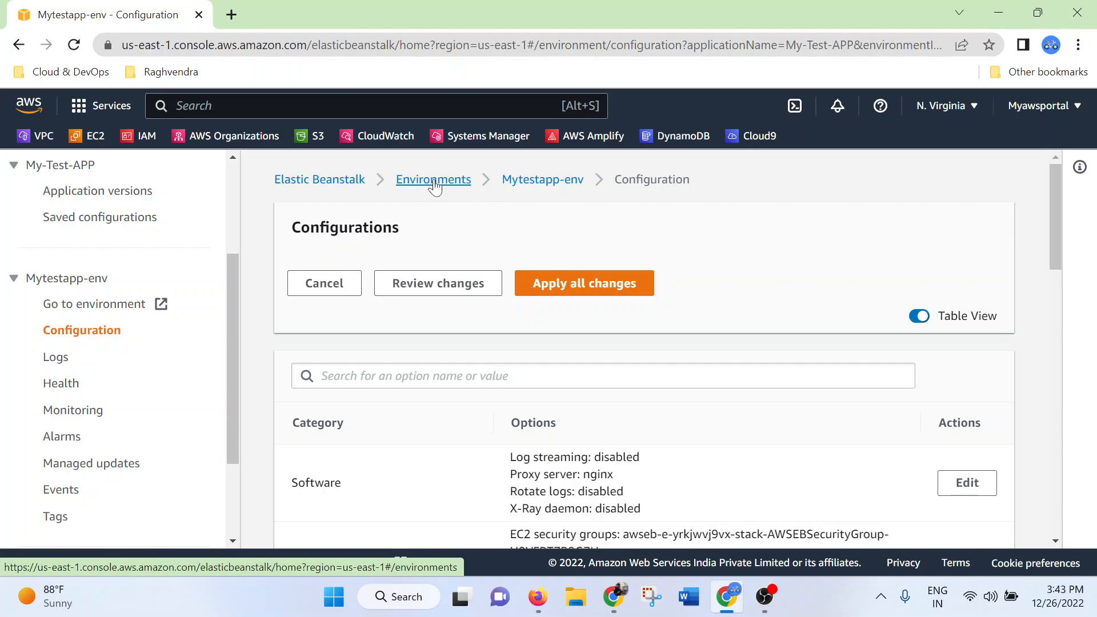
click(537, 182)
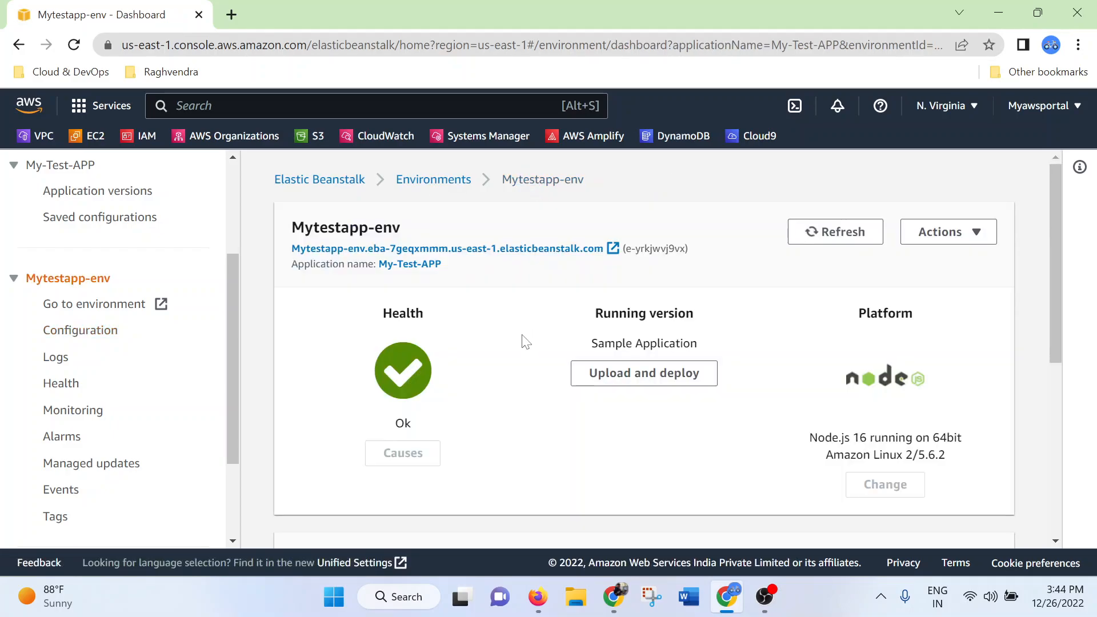
scroll(514, 365, down, 4)
scroll(526, 361, up, 4)
- Open the running instances list in EC2 and examine the Mytestapp-env instance's type, state and public DNS columns
click(95, 140)
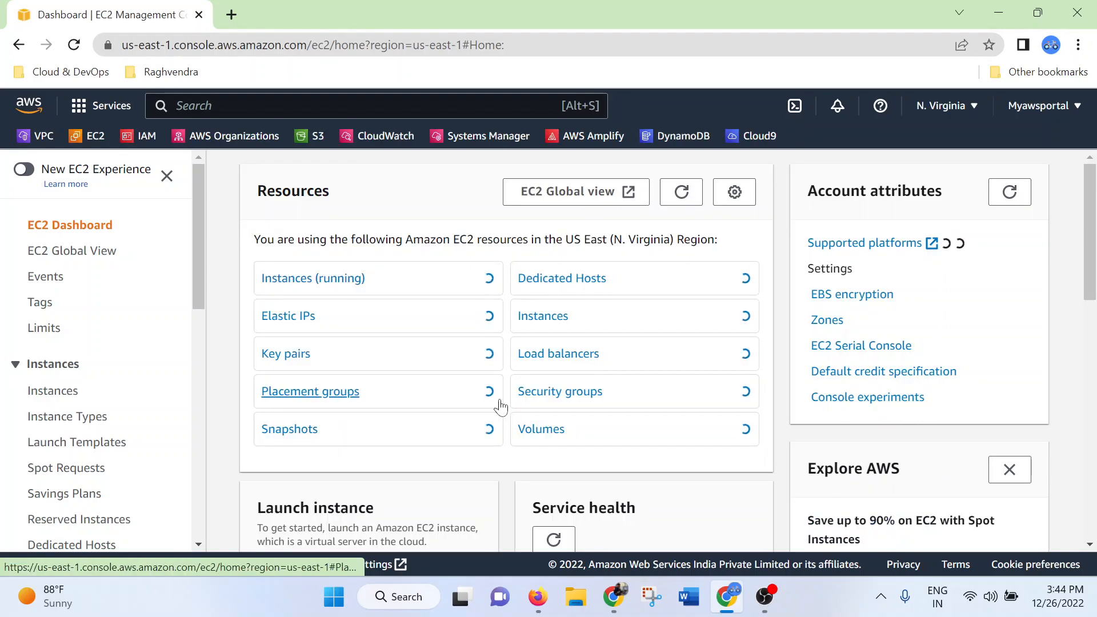
click(331, 279)
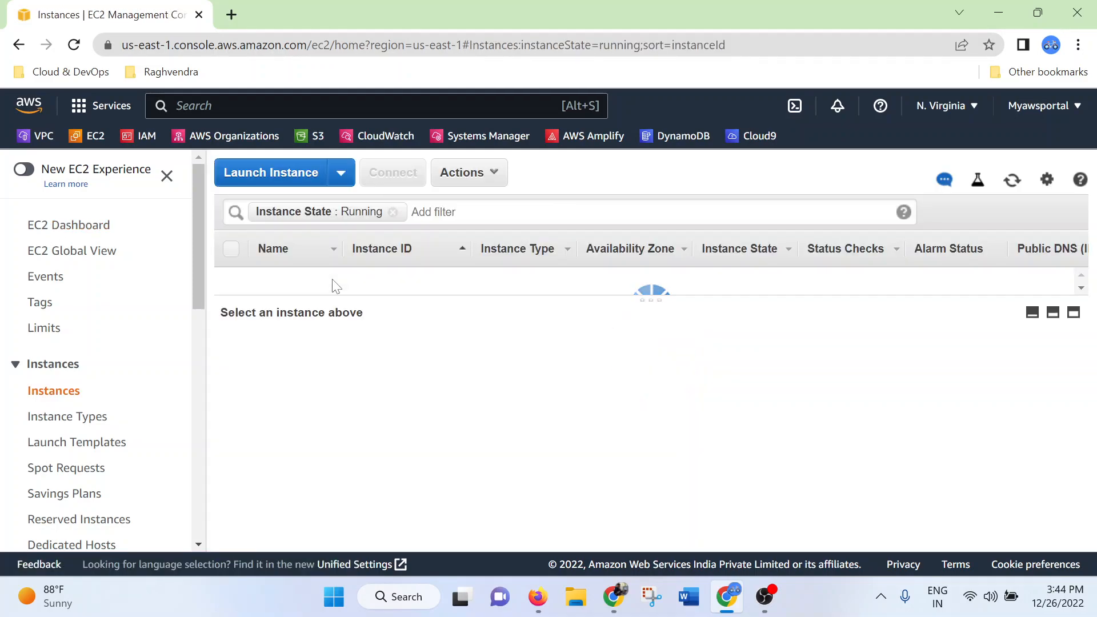
drag(651, 299, 651, 364)
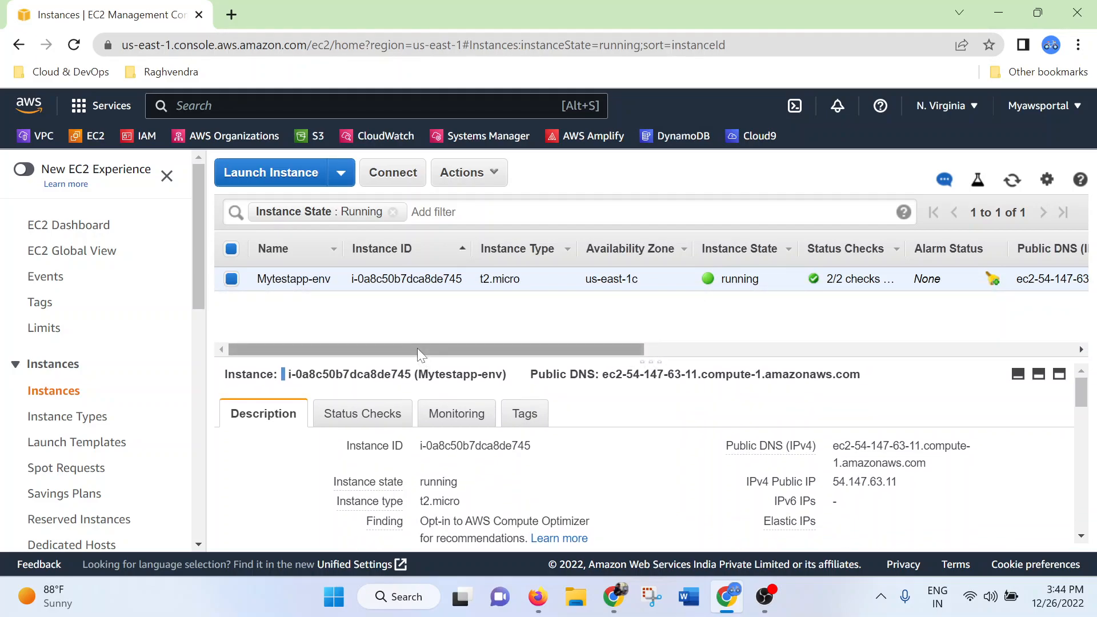
drag(390, 345, 664, 341)
drag(469, 350, 362, 349)
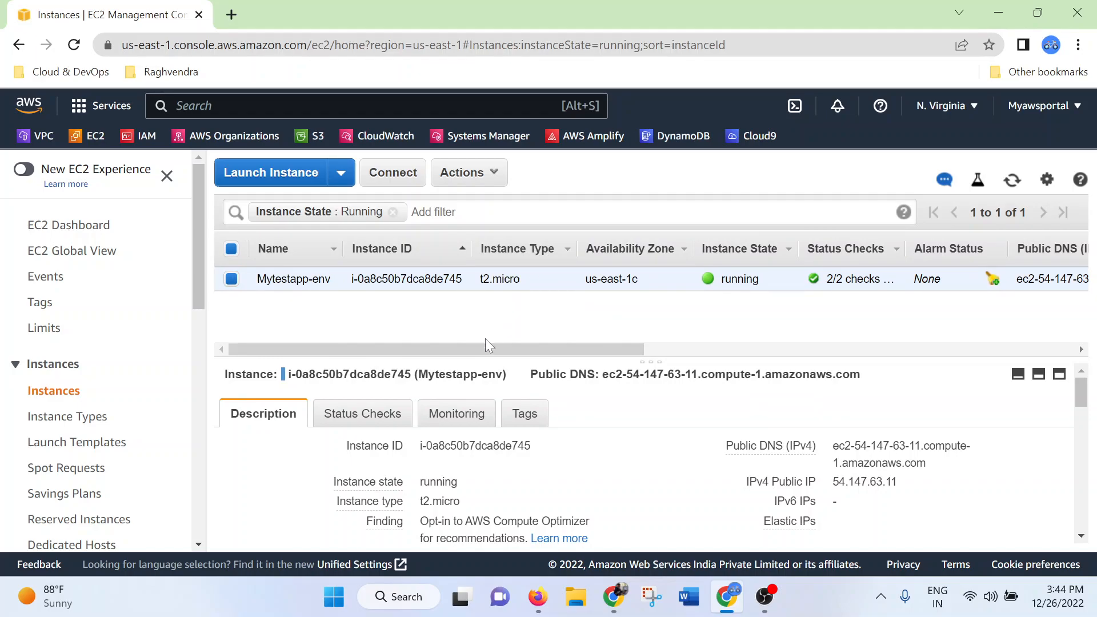
drag(488, 349, 639, 353)
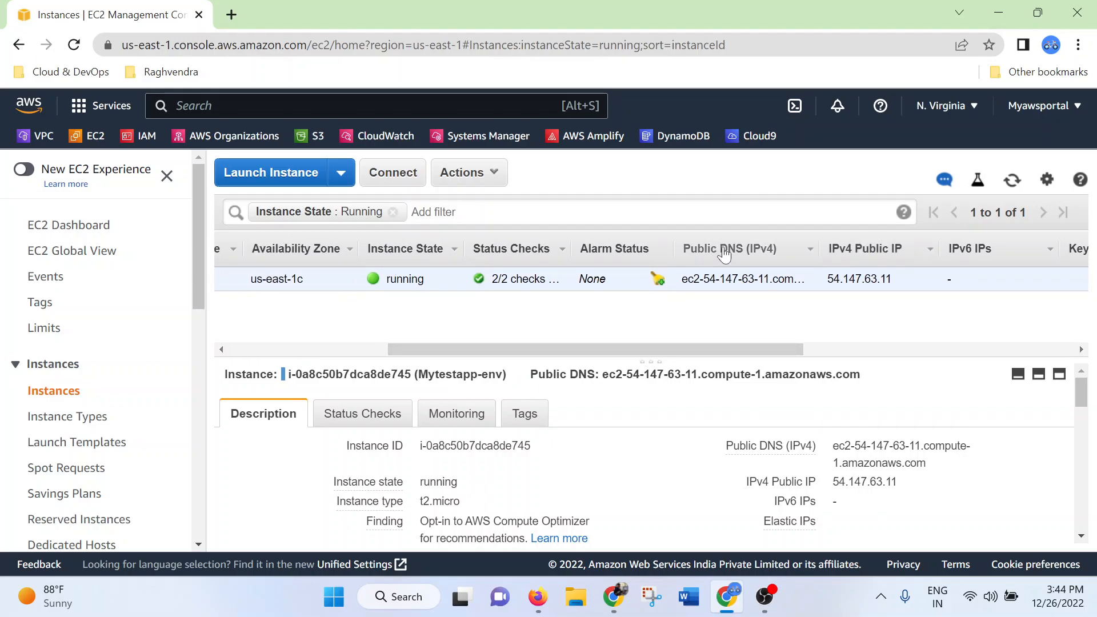
drag(647, 352, 486, 349)
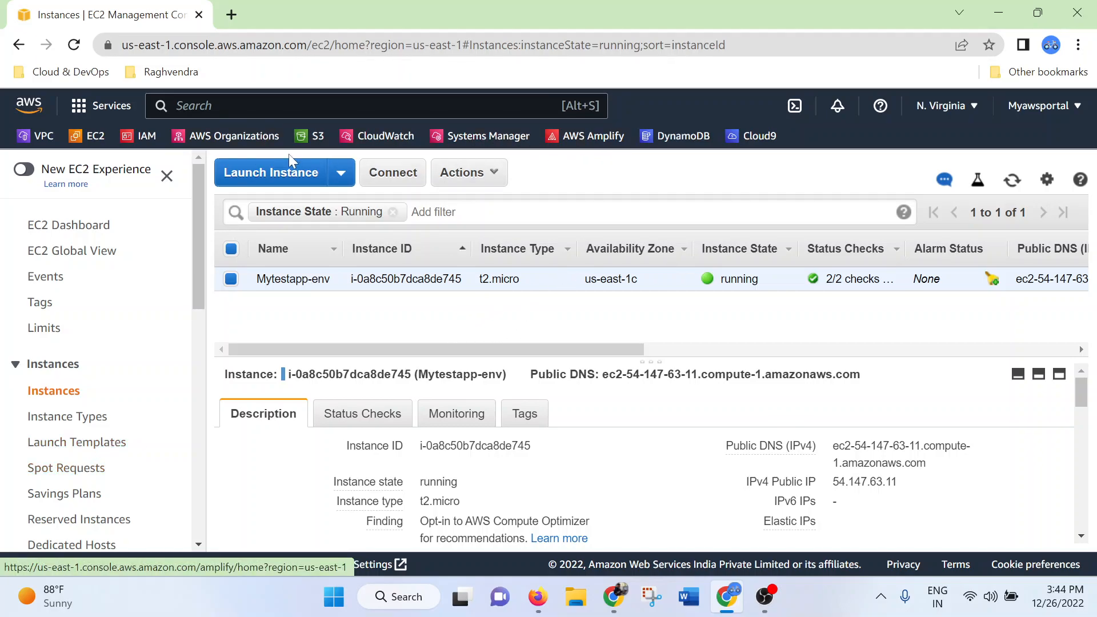
- Find the Elastic Beanstalk service and open the Mytestapp-env environment from the environments list
click(177, 106)
text(ela)
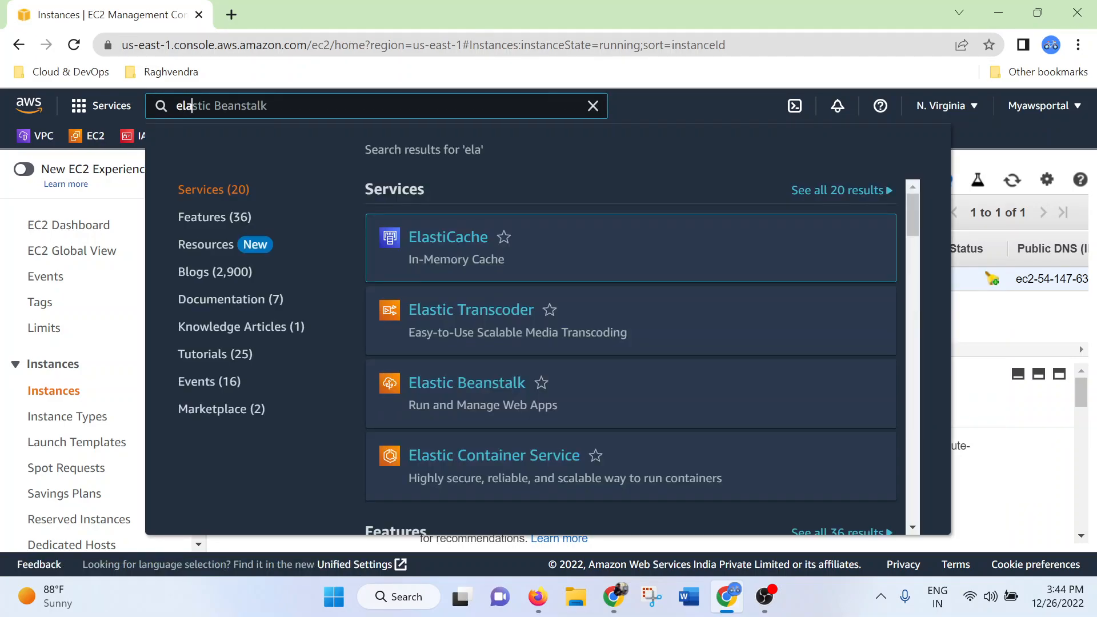
click(457, 385)
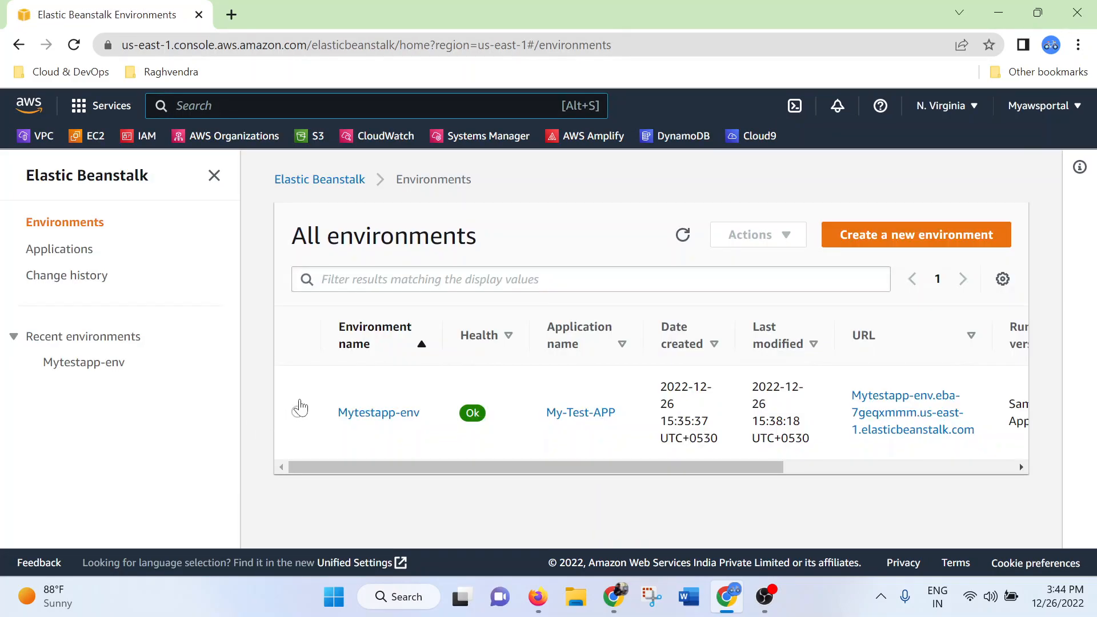
click(366, 416)
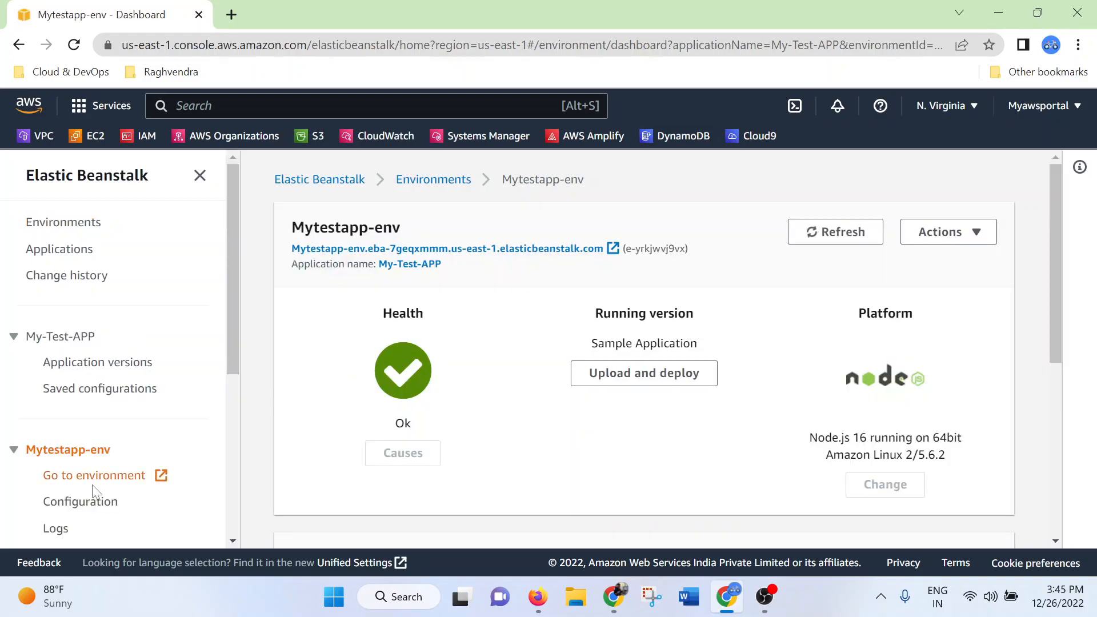
- Open the Capacity category of the Mytestapp-env configuration for editing
click(74, 505)
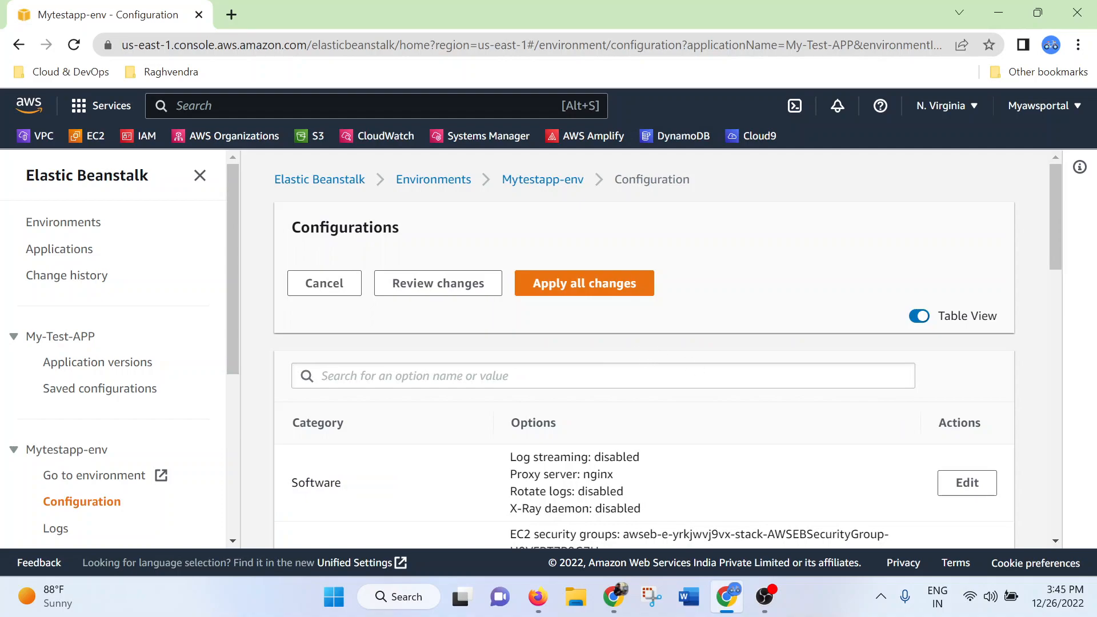
scroll(757, 394, down, 3)
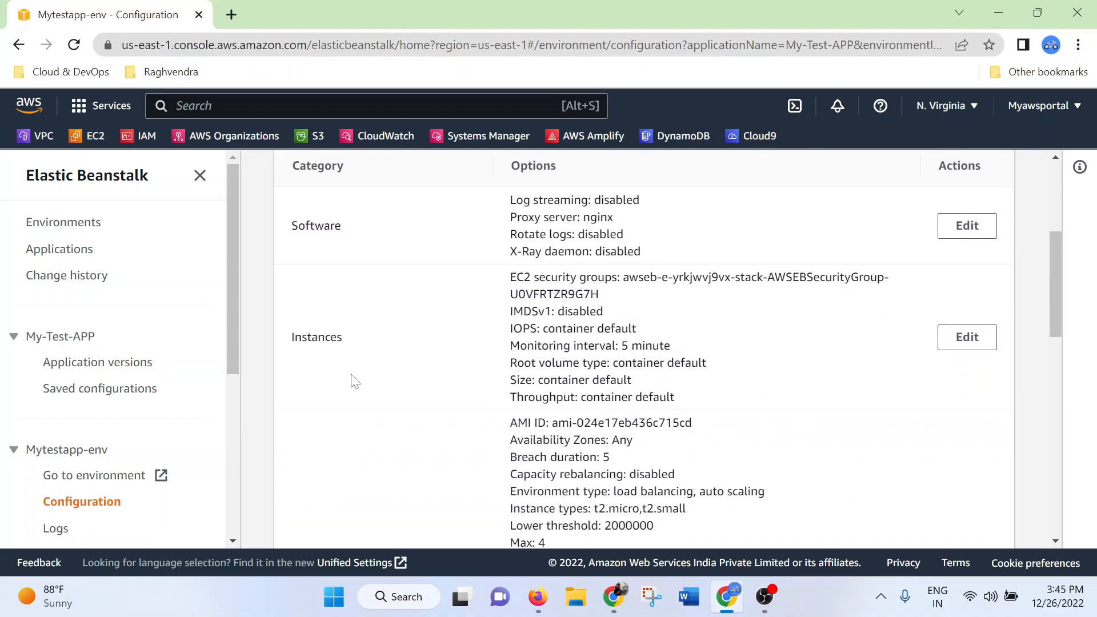
scroll(800, 366, down, 3)
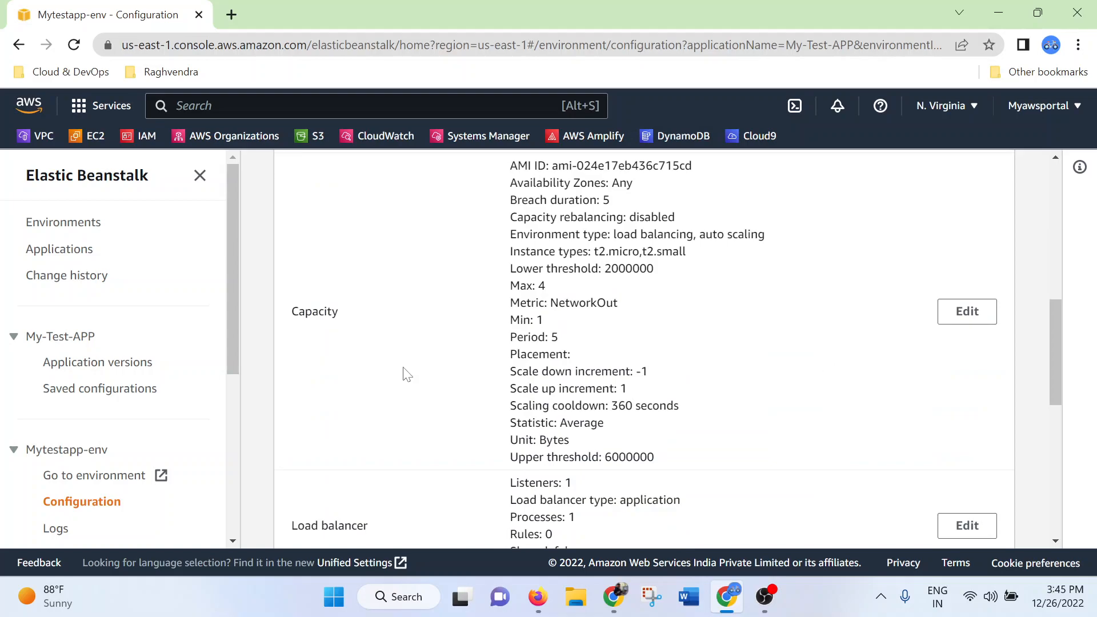
scroll(407, 375, up, 1)
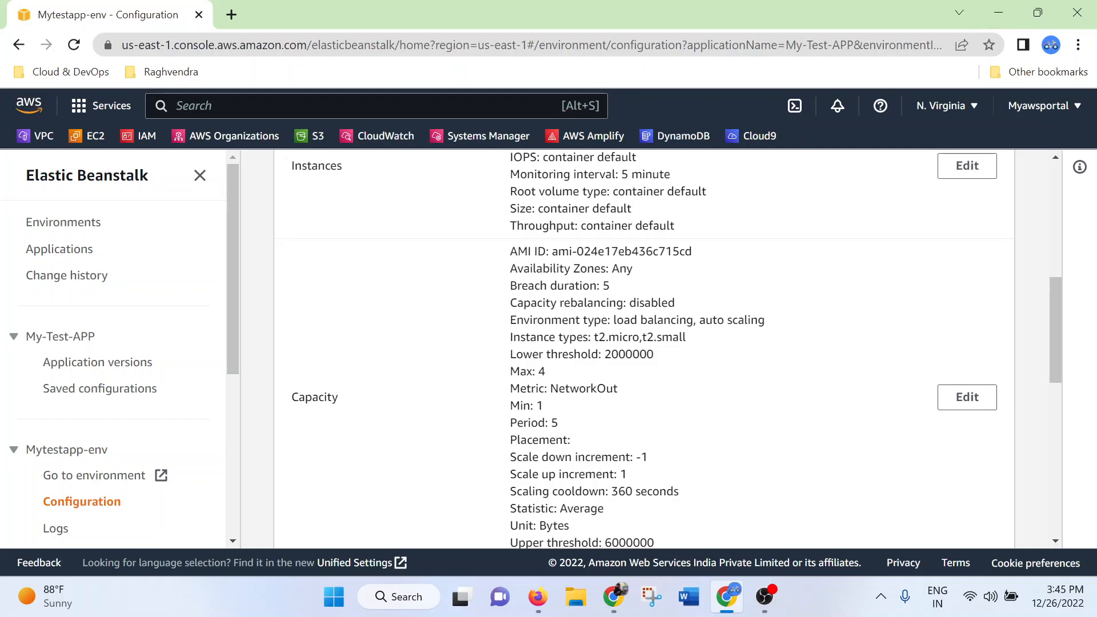
click(965, 403)
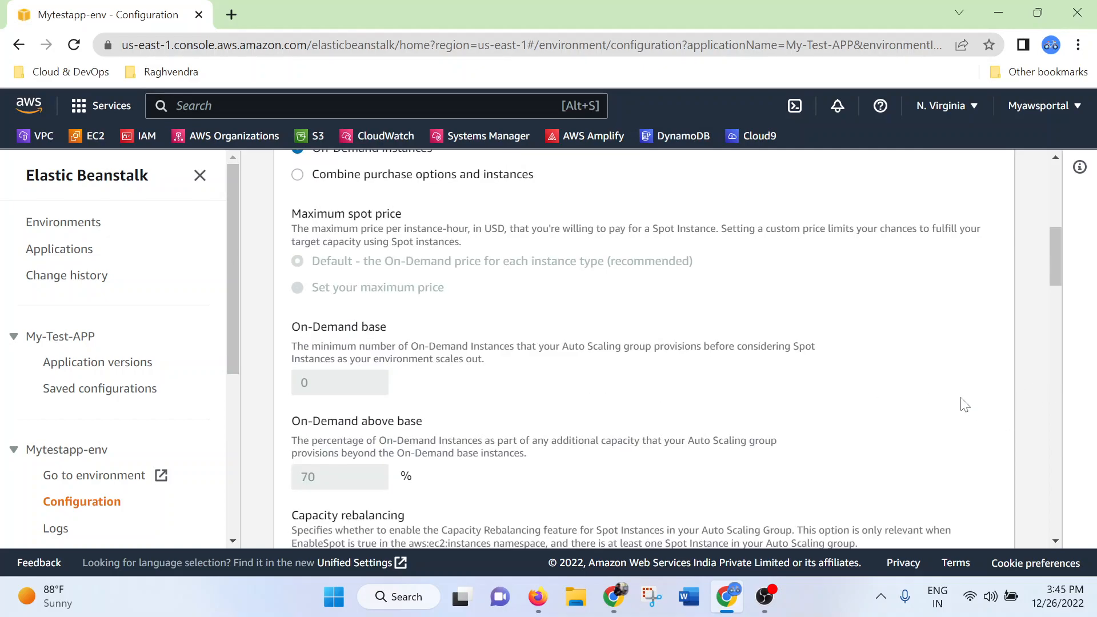
- Remove t2.small and t2.micro from the Auto scaling group's instance types
scroll(840, 364, up, 4)
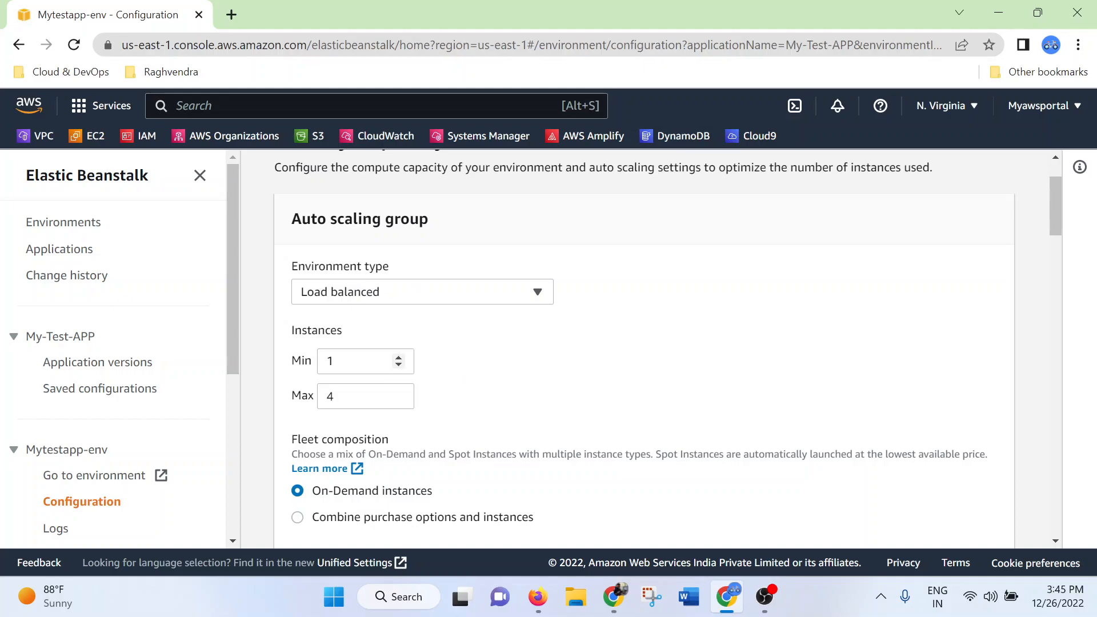
scroll(588, 373, down, 3)
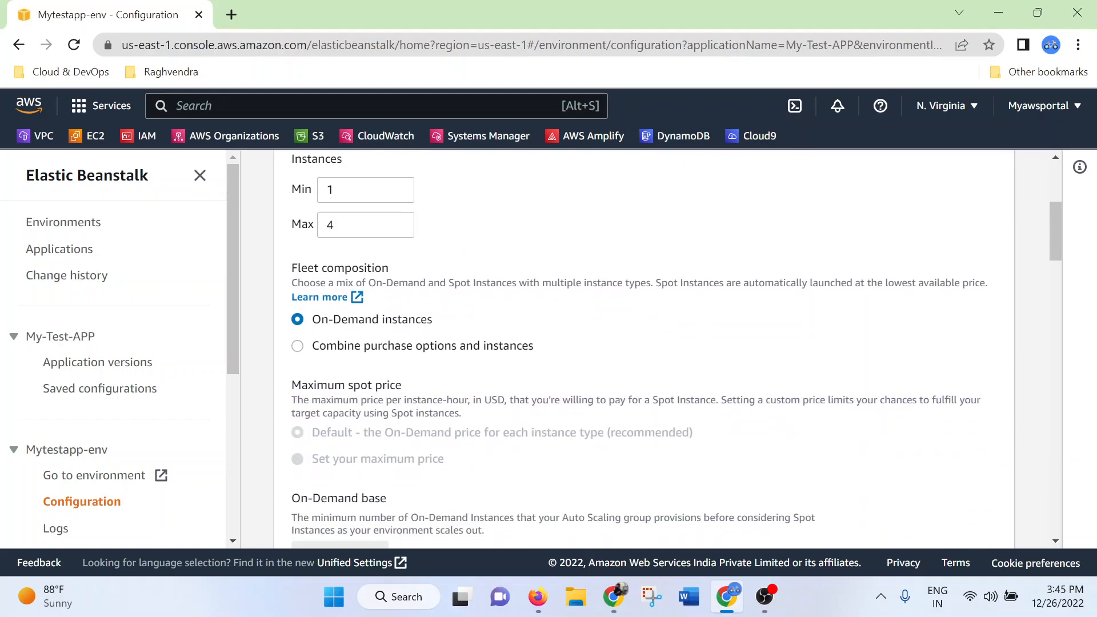
scroll(619, 382, down, 11)
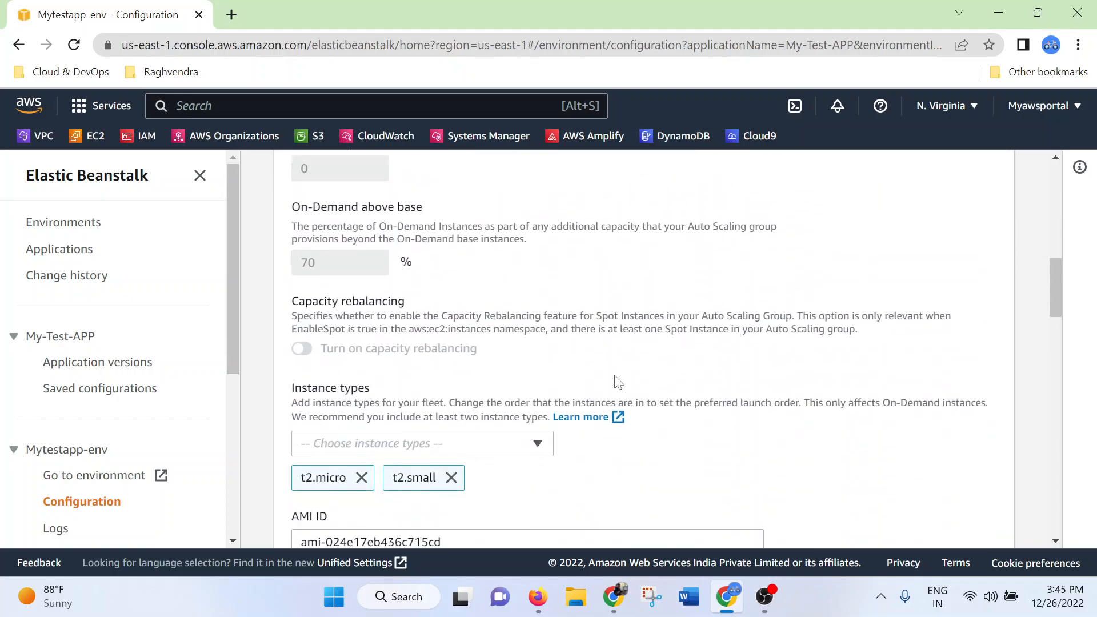
scroll(731, 366, up, 1)
scroll(732, 367, up, 2)
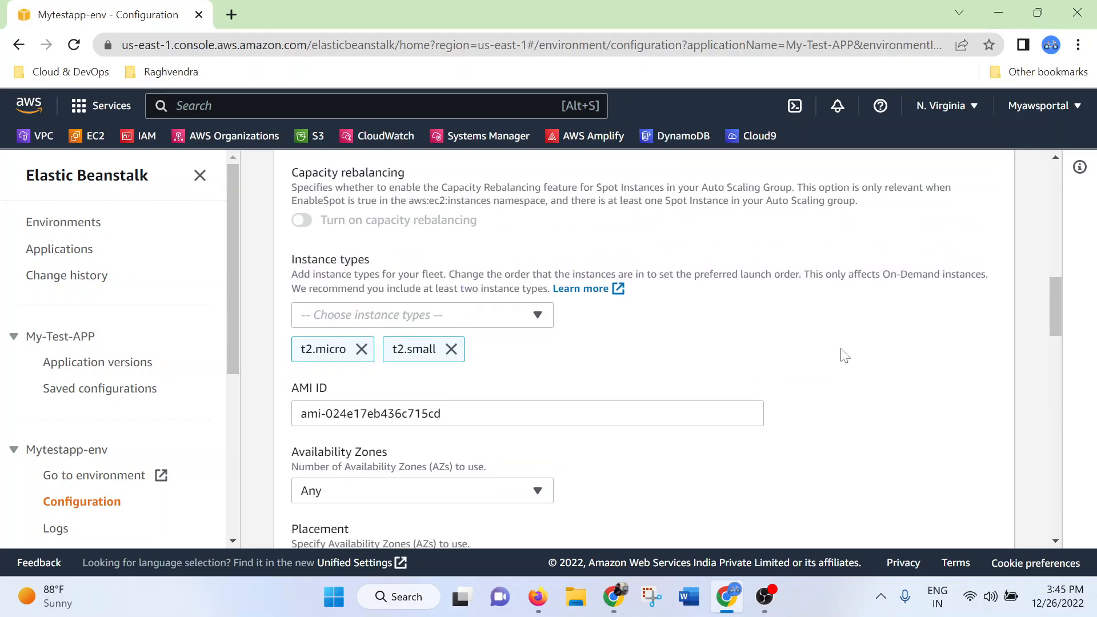
drag(295, 264, 389, 268)
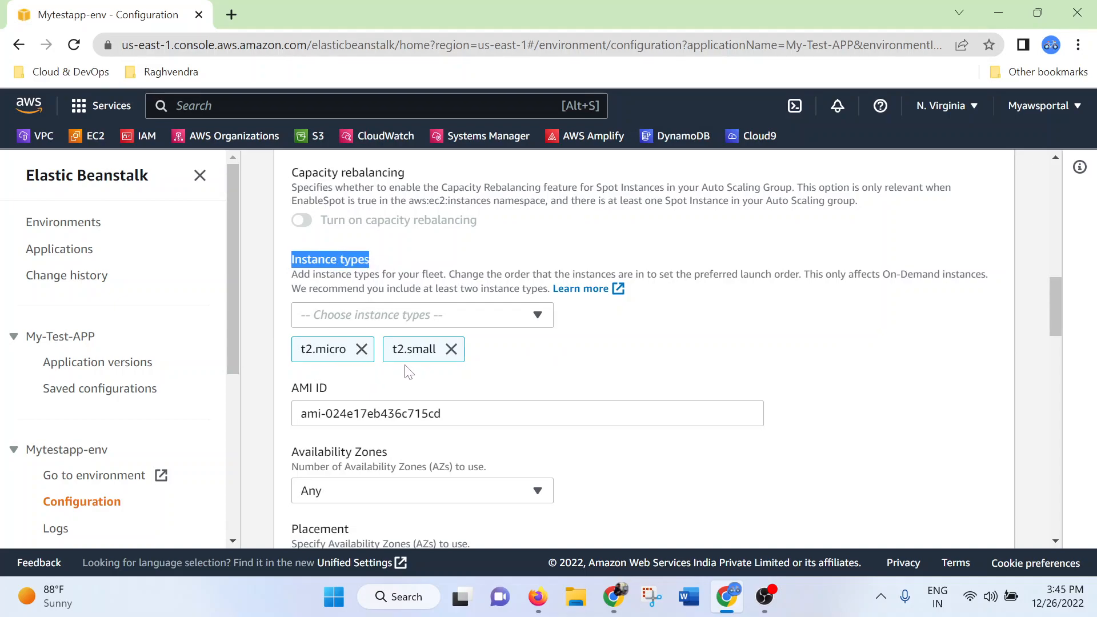
click(451, 351)
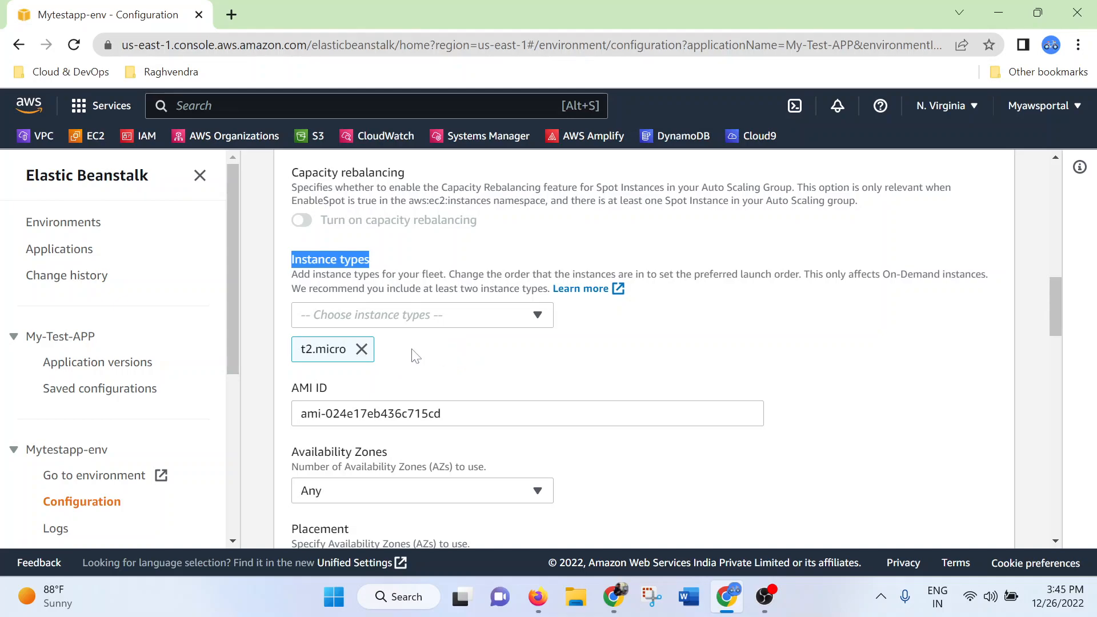
click(361, 350)
- Filter the available instance types by t2 and add t2.medium and t2.large to the fleet
click(377, 315)
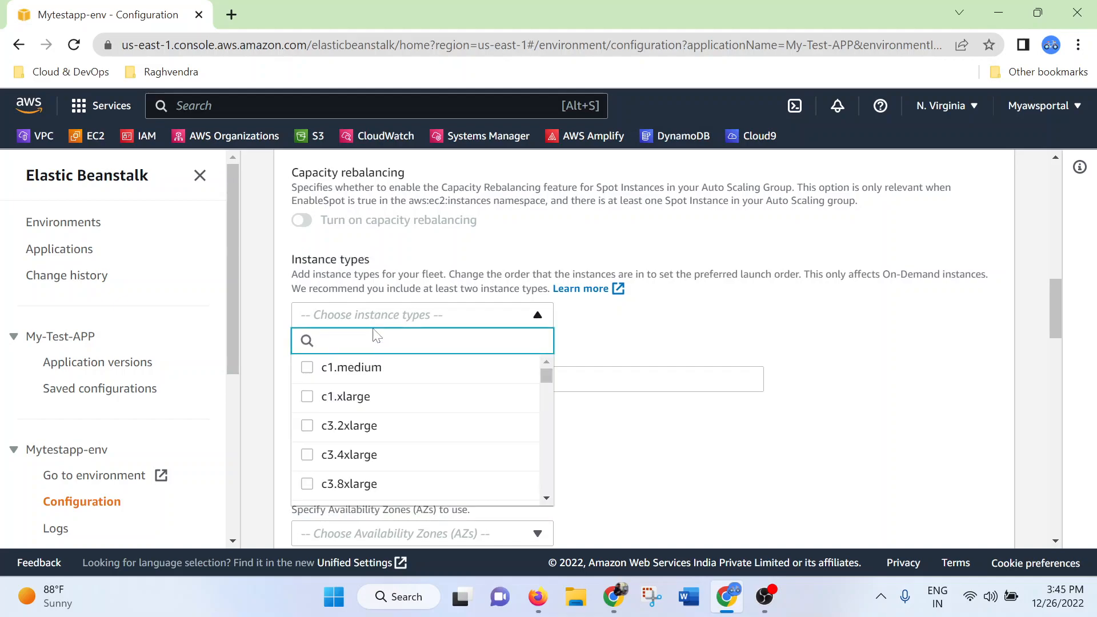
scroll(393, 406, down, 2)
scroll(393, 410, down, 8)
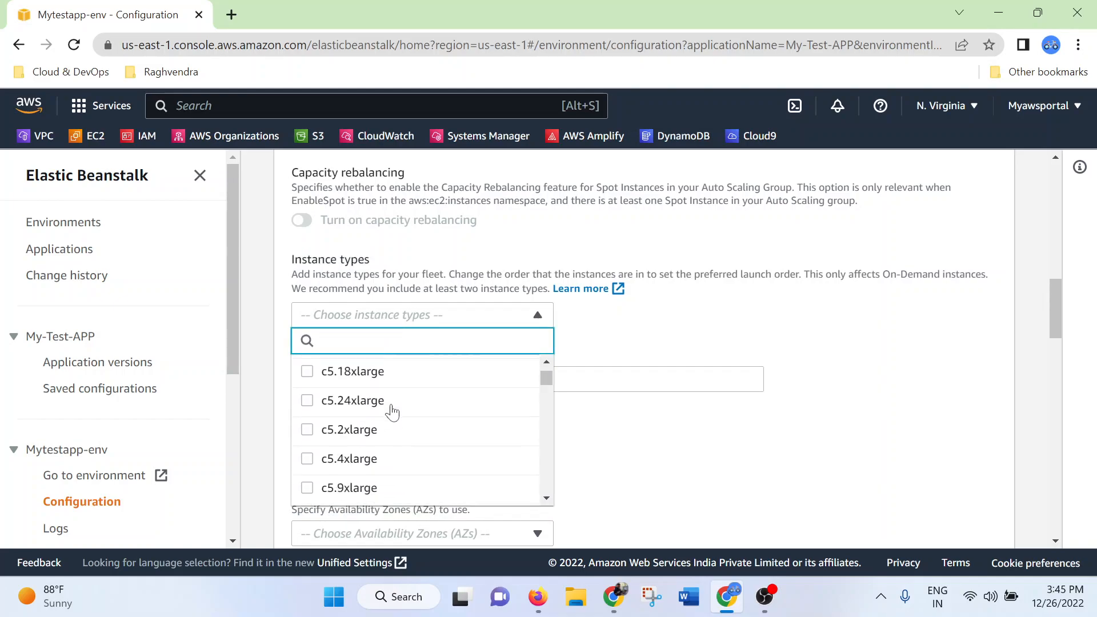
scroll(393, 408, down, 10)
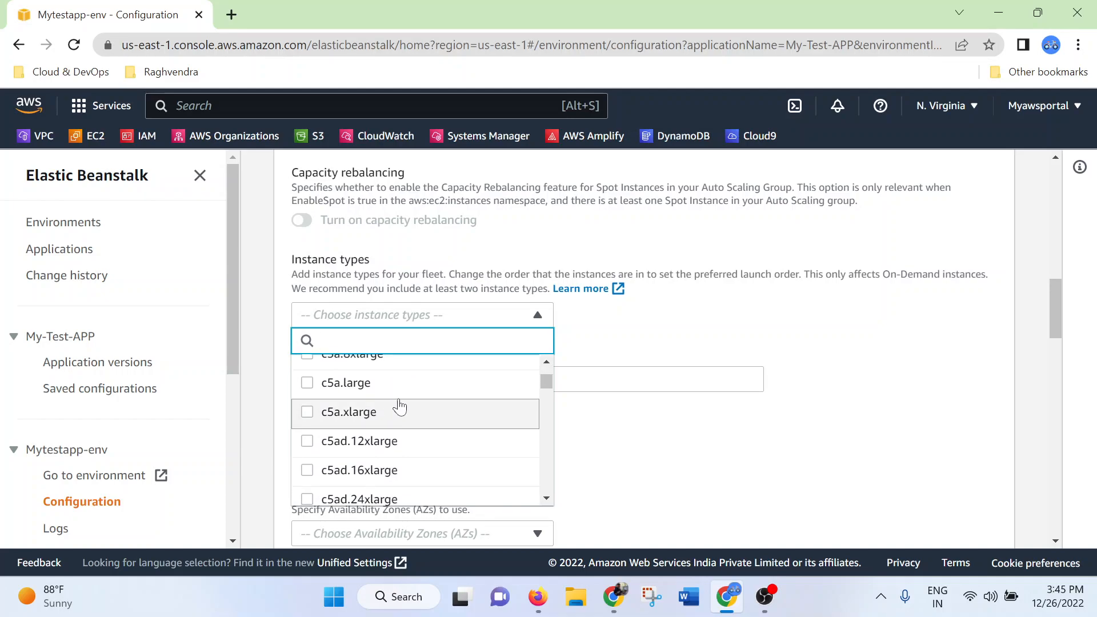
text(t2)
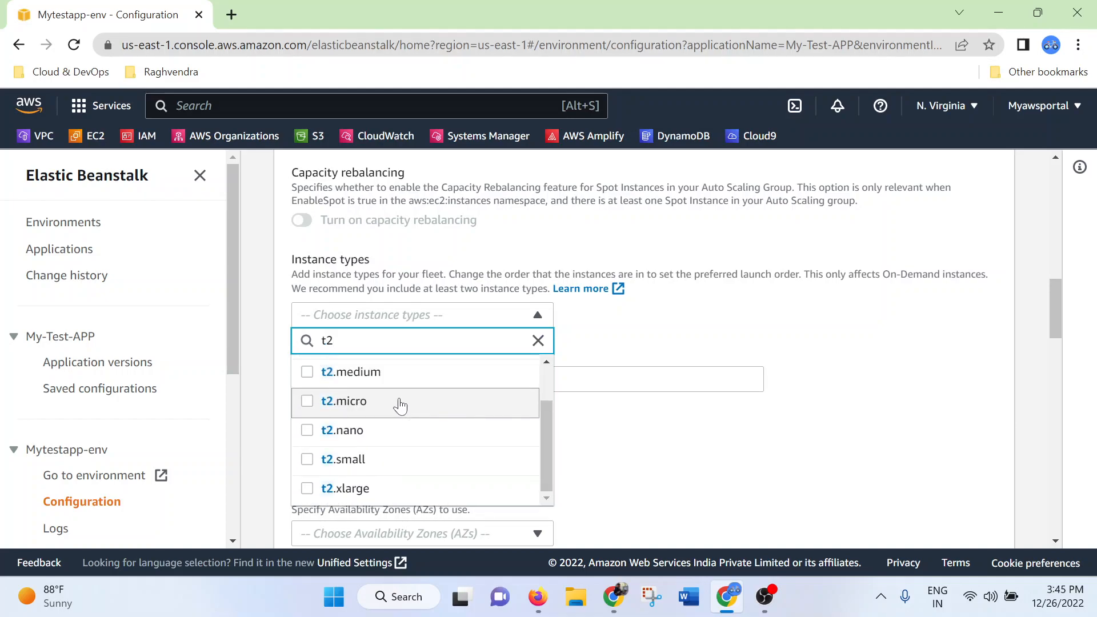
click(307, 377)
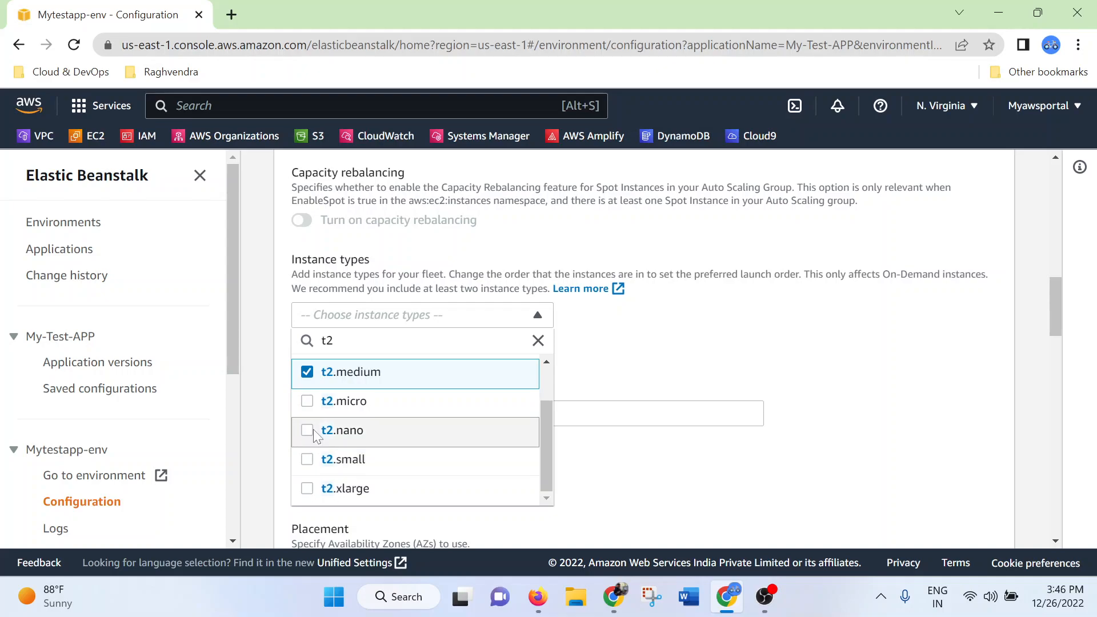
scroll(313, 429, down, 1)
drag(543, 373, 520, 330)
click(308, 306)
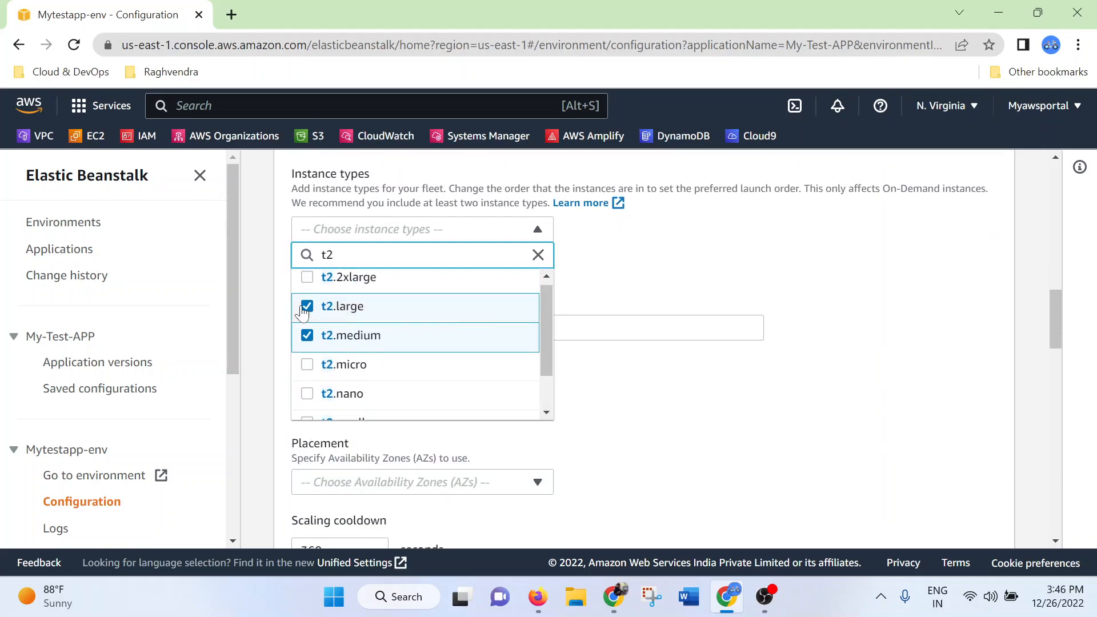
click(657, 274)
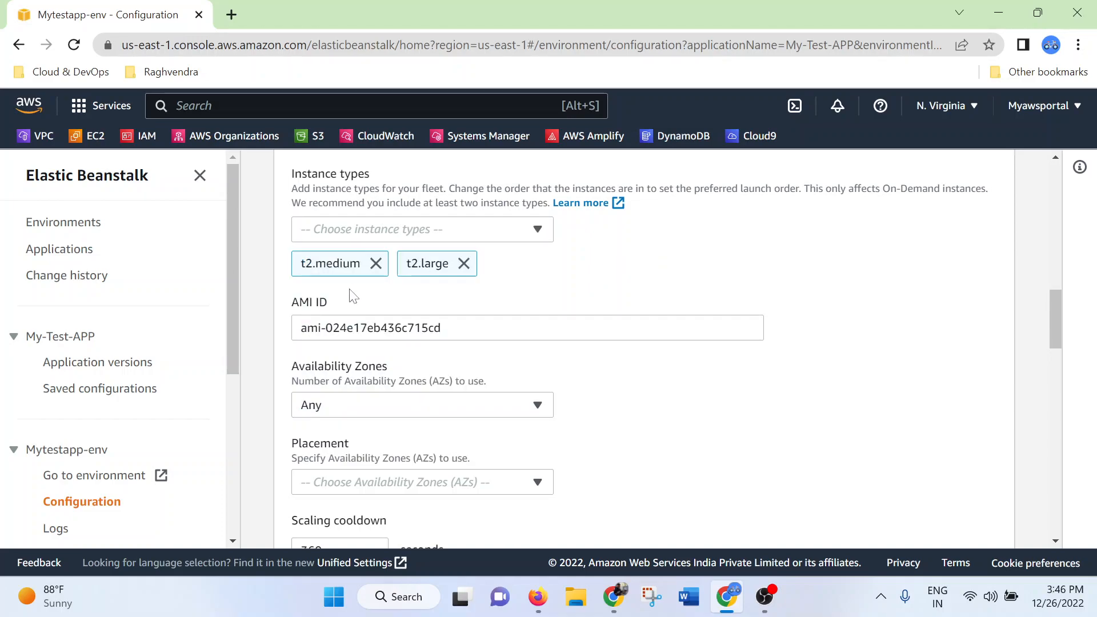
scroll(708, 365, down, 4)
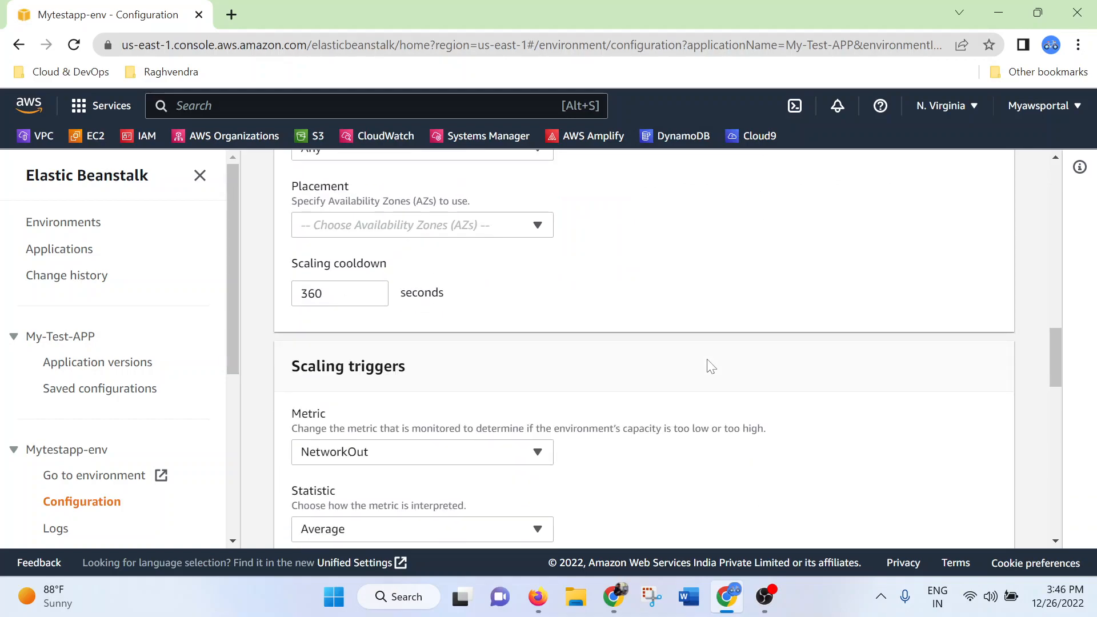
- Apply the modified capacity configuration to Mytestapp-env and confirm the instance type change
scroll(750, 374, down, 15)
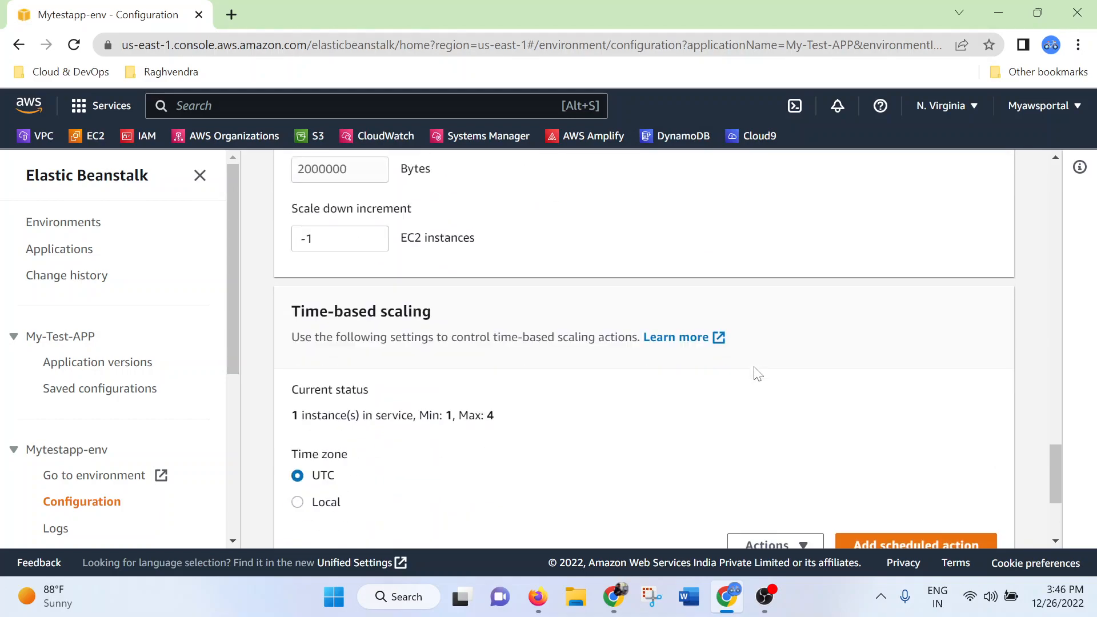
scroll(757, 372, down, 2)
click(988, 503)
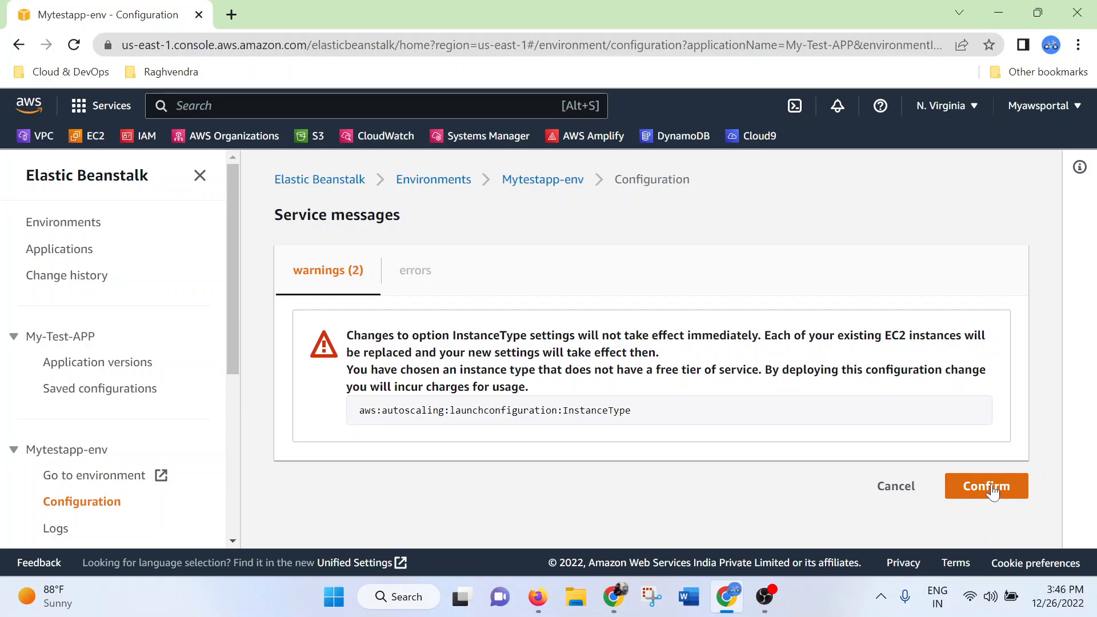
click(992, 487)
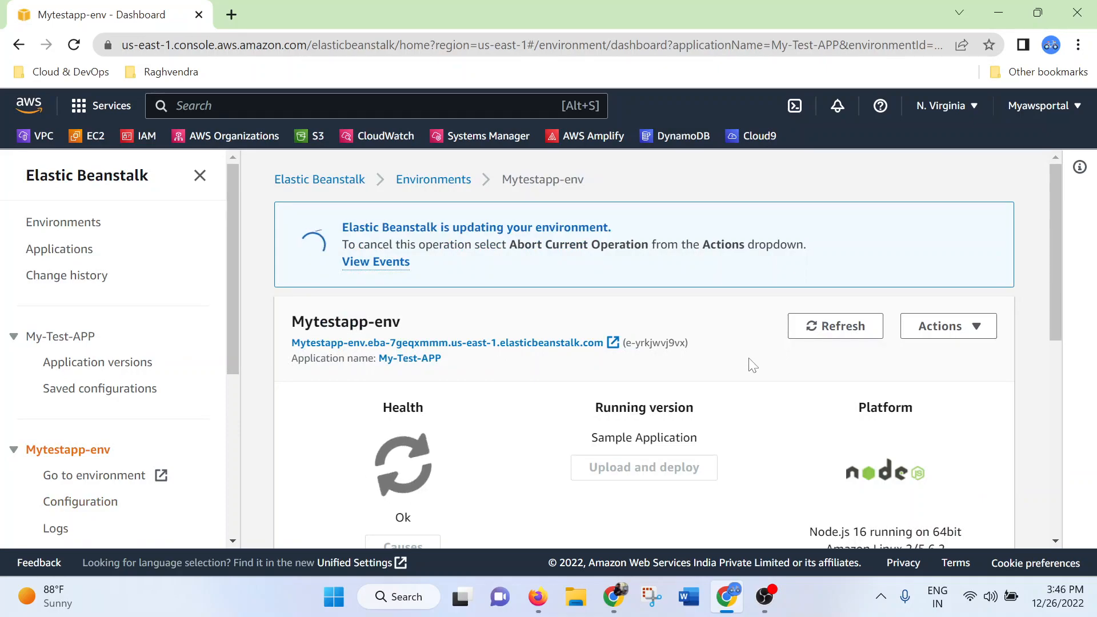
- Open the list of running EC2 instances in a duplicate browser tab, keeping the environment dashboard open
right_click(144, 12)
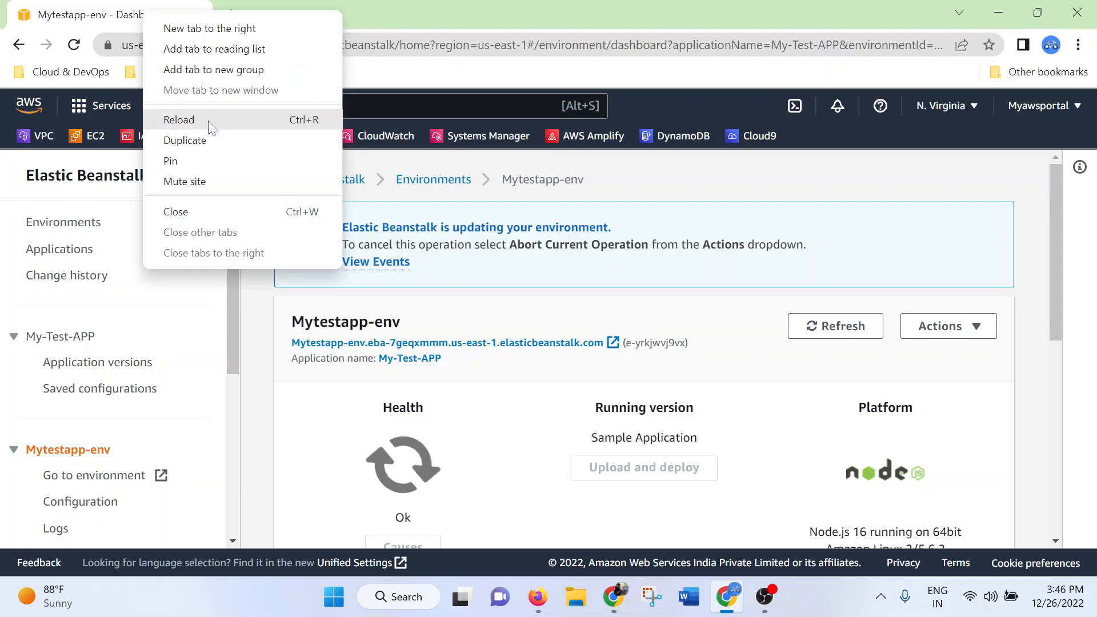
click(204, 143)
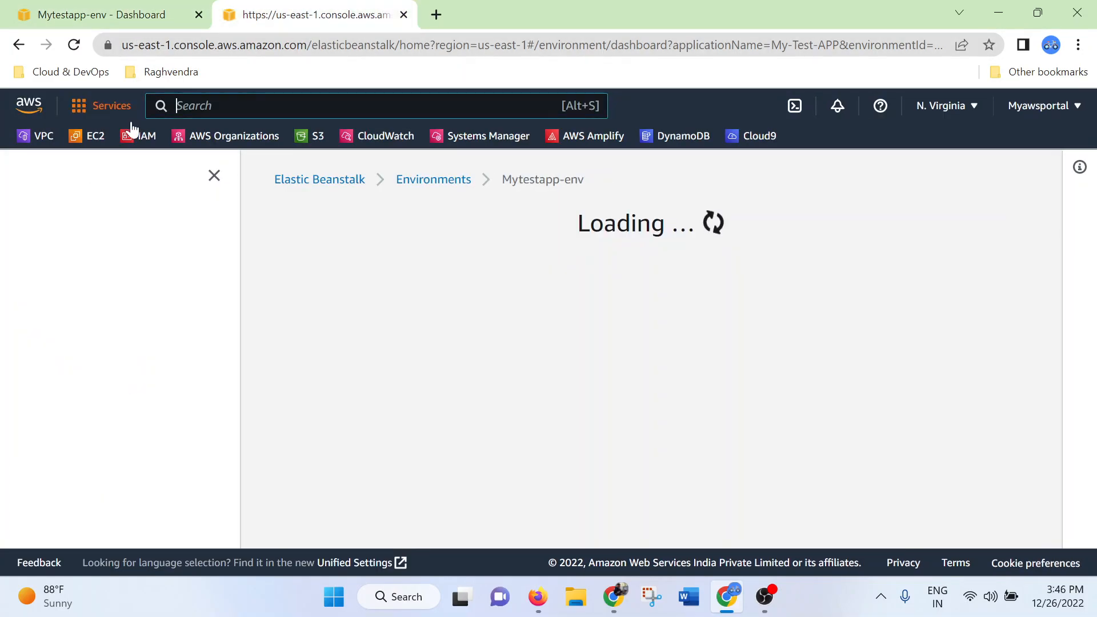
click(95, 137)
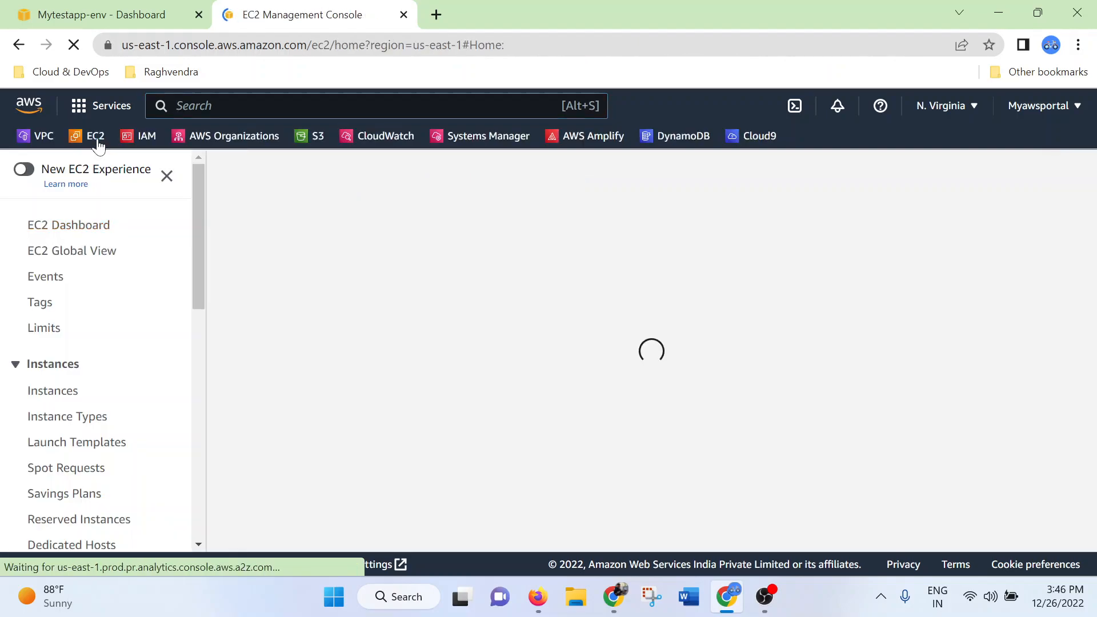
click(304, 280)
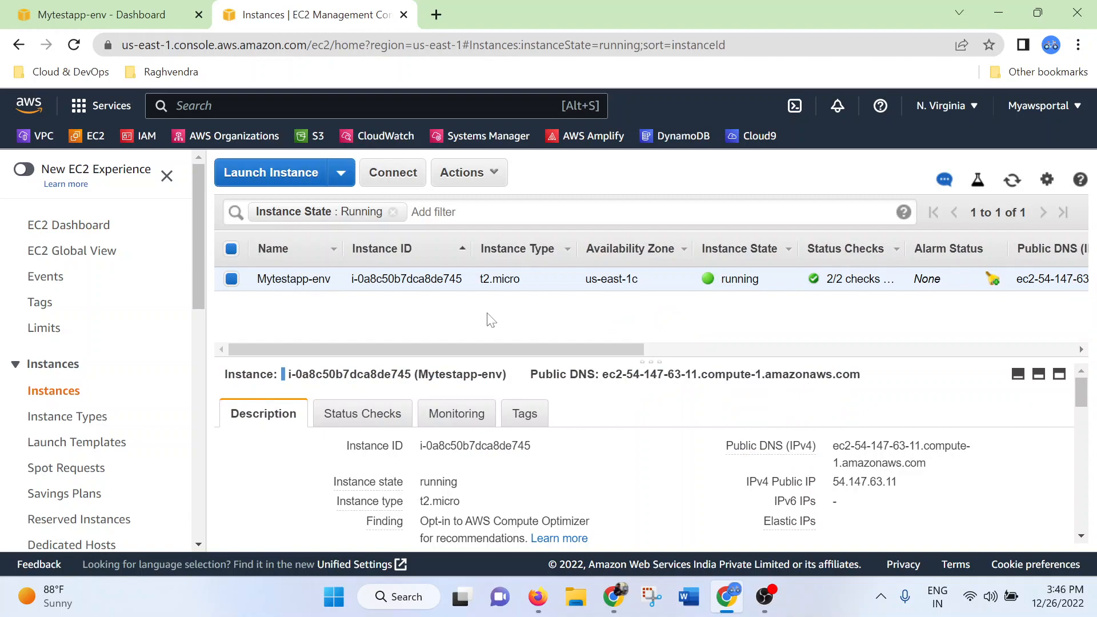
- Check the Mytestapp-env instance's type and refresh the list of running instances
drag(532, 285, 481, 291)
click(1012, 182)
mouse_move(501, 346)
mouse_down()
mouse_move(847, 343)
mouse_move(491, 346)
mouse_up()
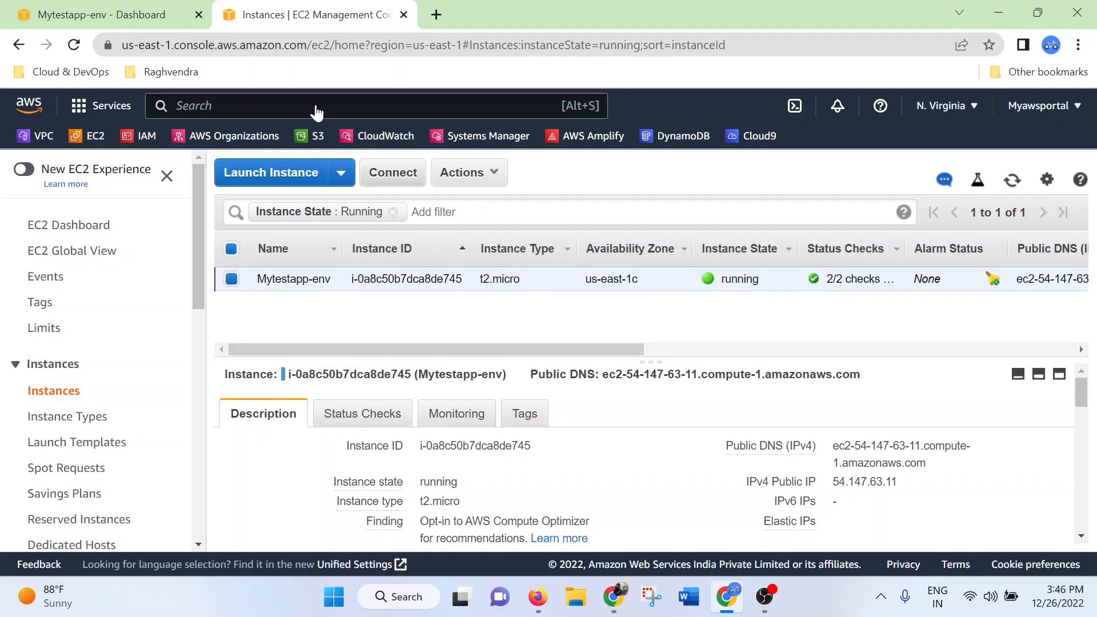
- Return to the Mytestapp-env dashboard and examine its health and recent events for the update's progress
click(102, 14)
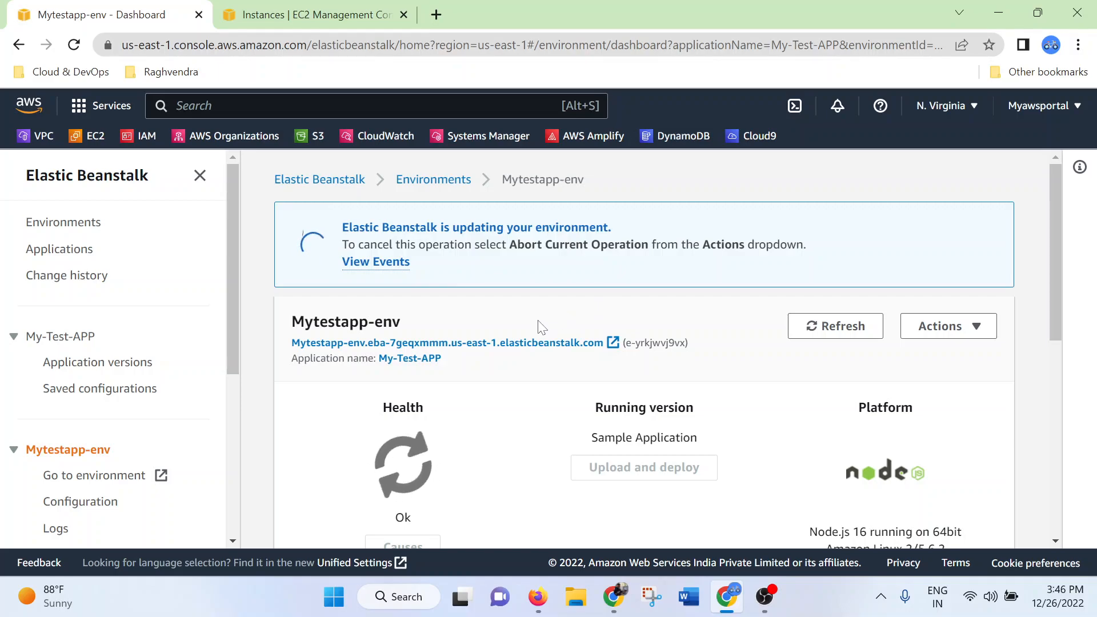
scroll(780, 346, down, 1)
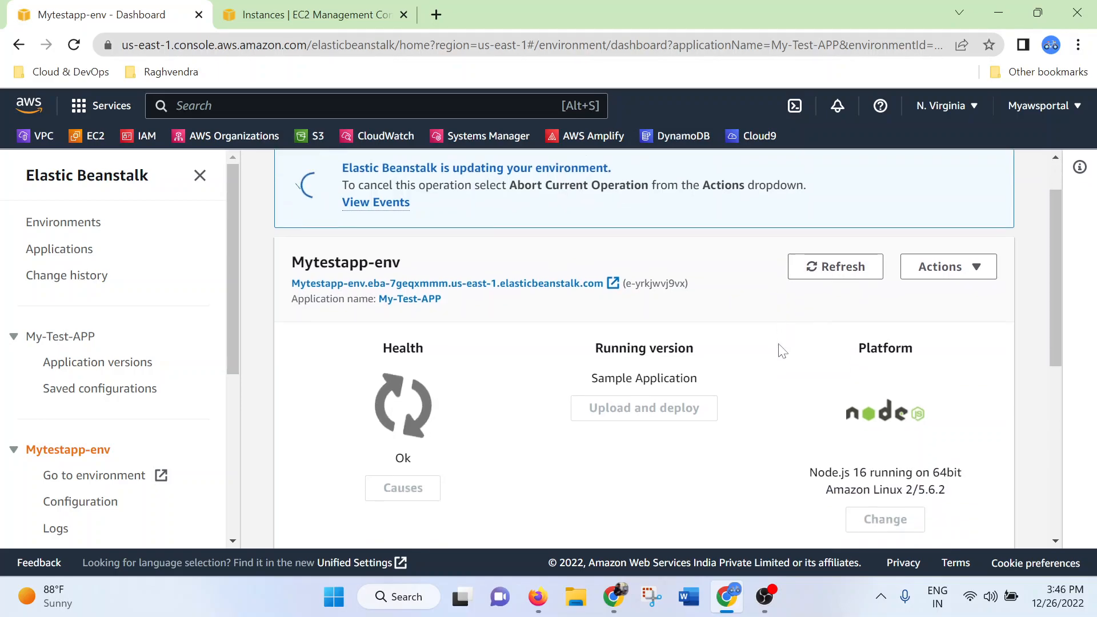
scroll(782, 350, down, 2)
scroll(747, 321, down, 3)
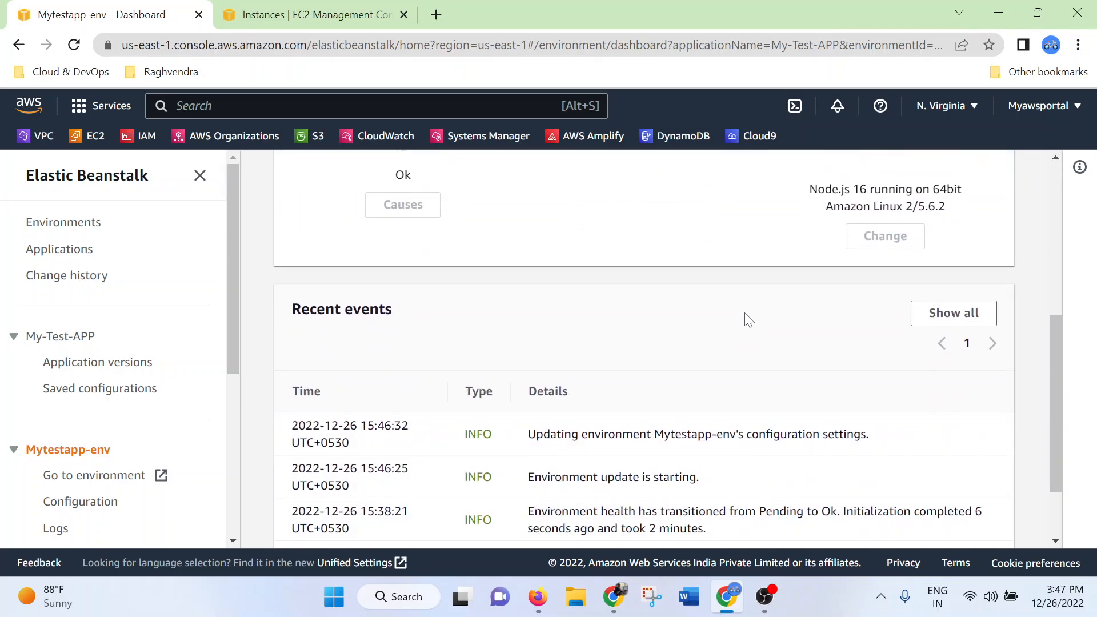
scroll(750, 321, up, 5)
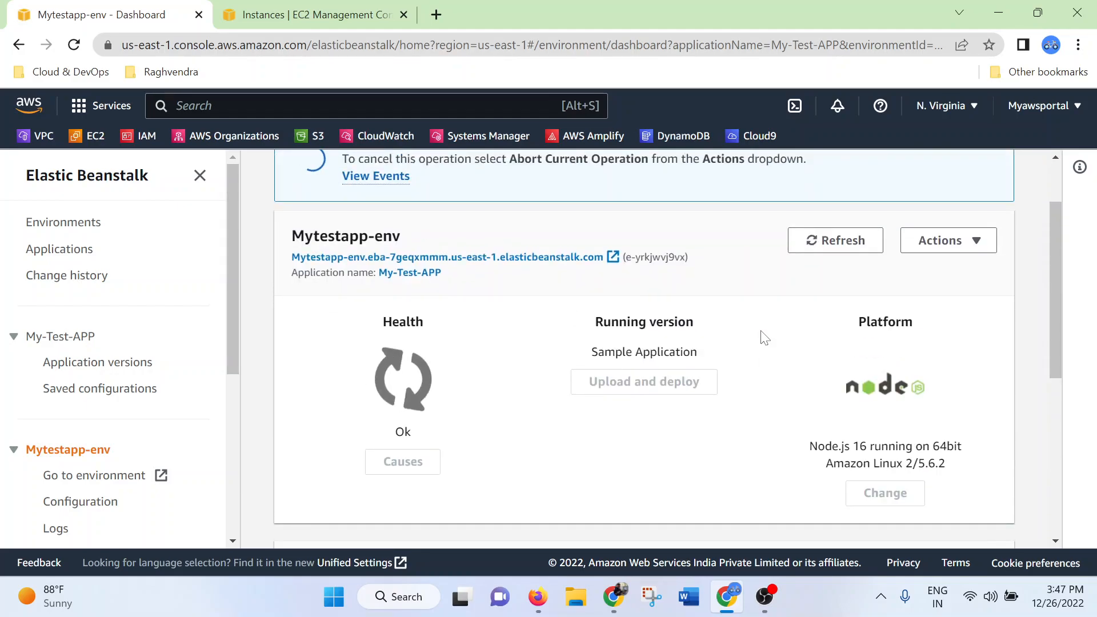
scroll(756, 339, down, 5)
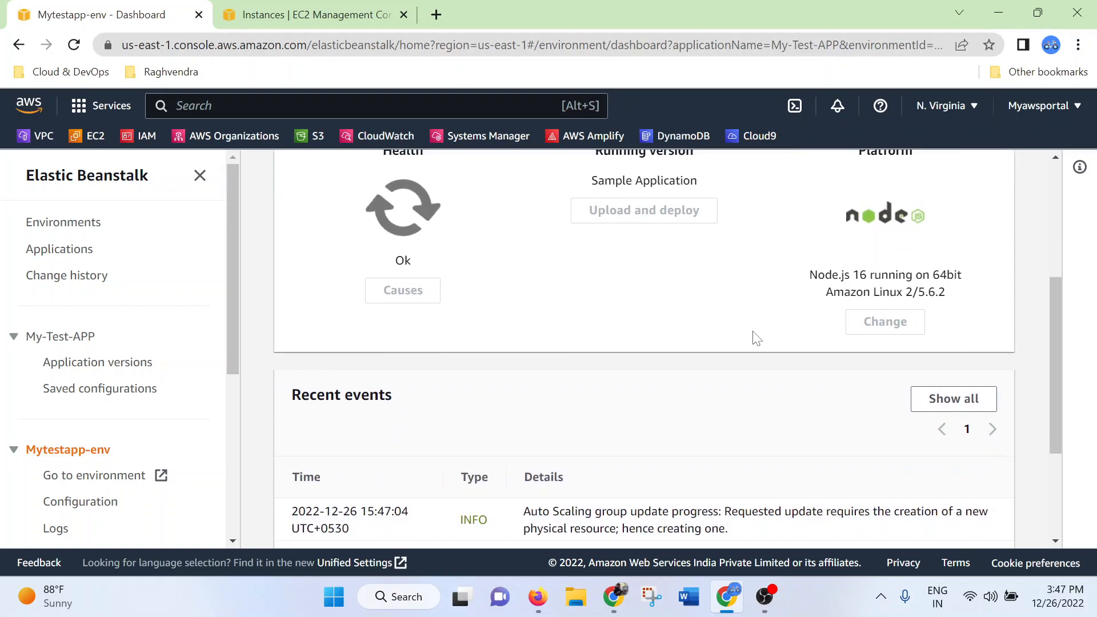
scroll(752, 338, up, 7)
- Switch to the EC2 instances page and refresh the running instances to look for a replacement instance
click(282, 11)
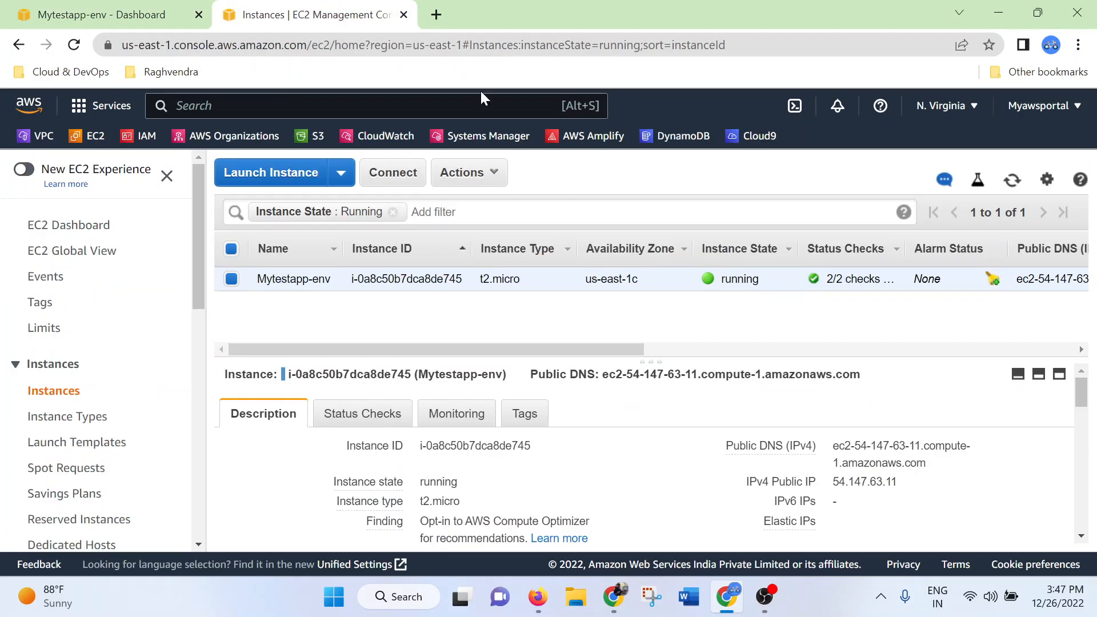
click(1012, 182)
click(1012, 182)
- Check the newest event on the Mytestapp-env dashboard and refresh the EC2 running instances list
click(111, 14)
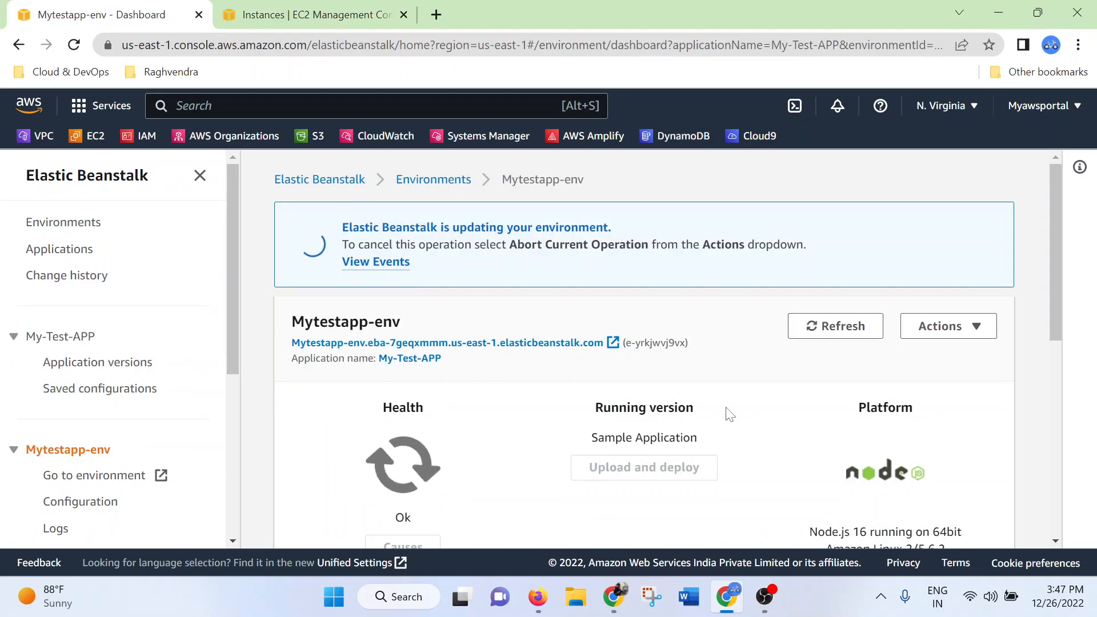
scroll(737, 371, down, 1)
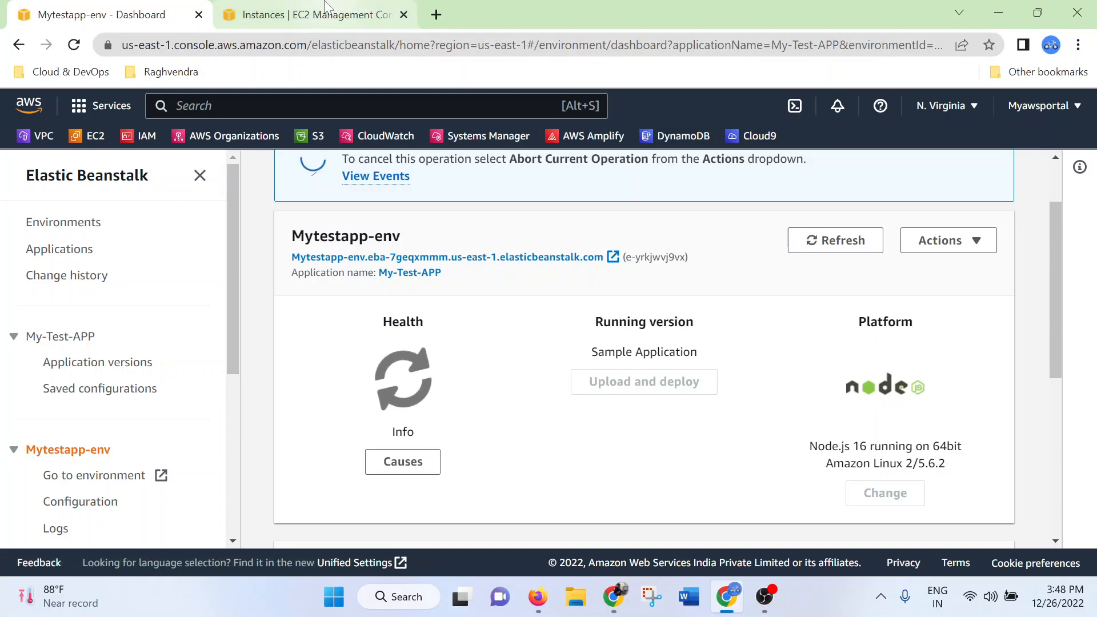
scroll(642, 458, down, 4)
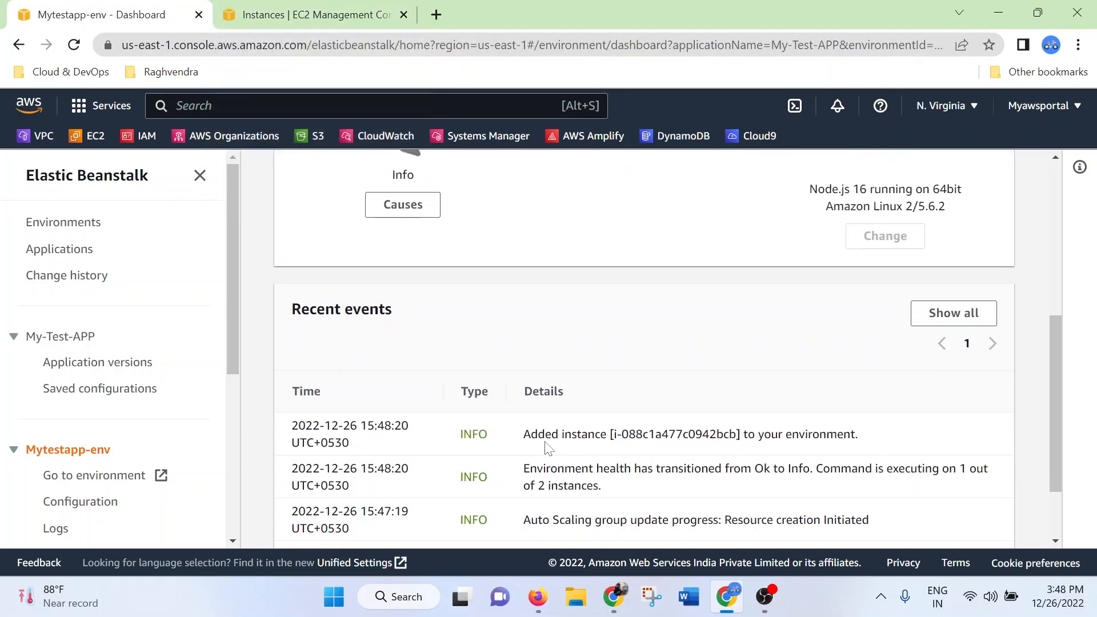
drag(530, 434, 889, 448)
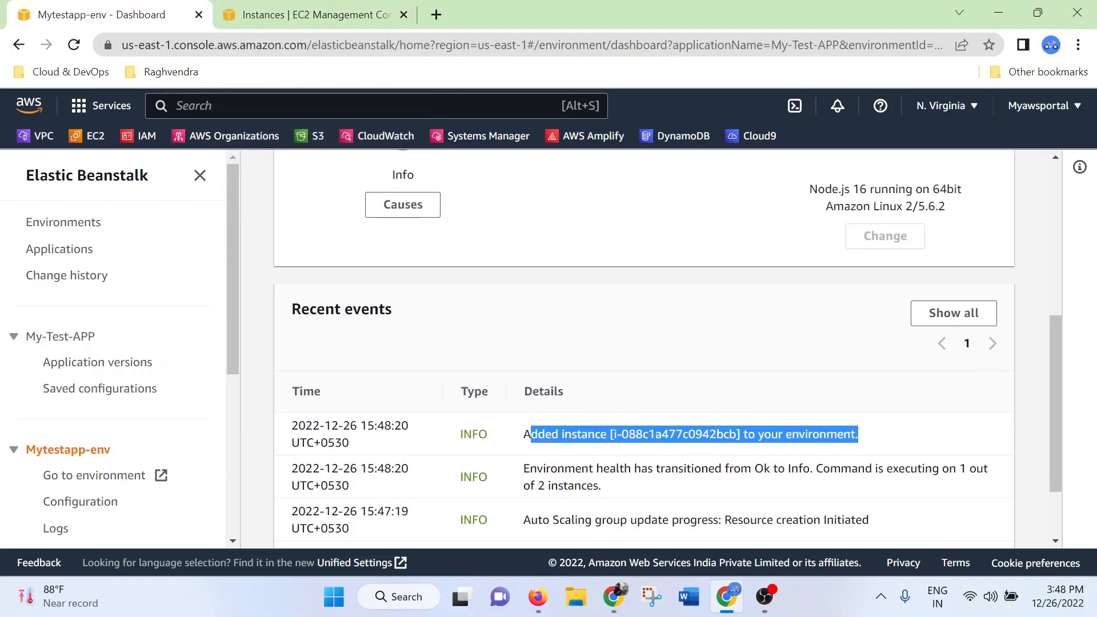
click(320, 14)
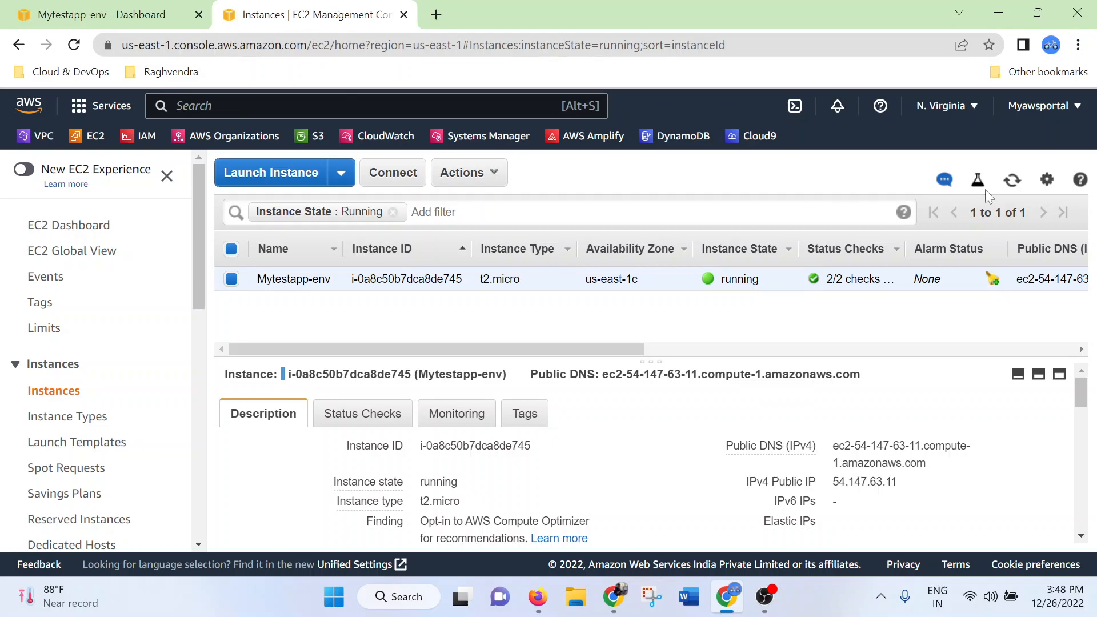
click(1012, 182)
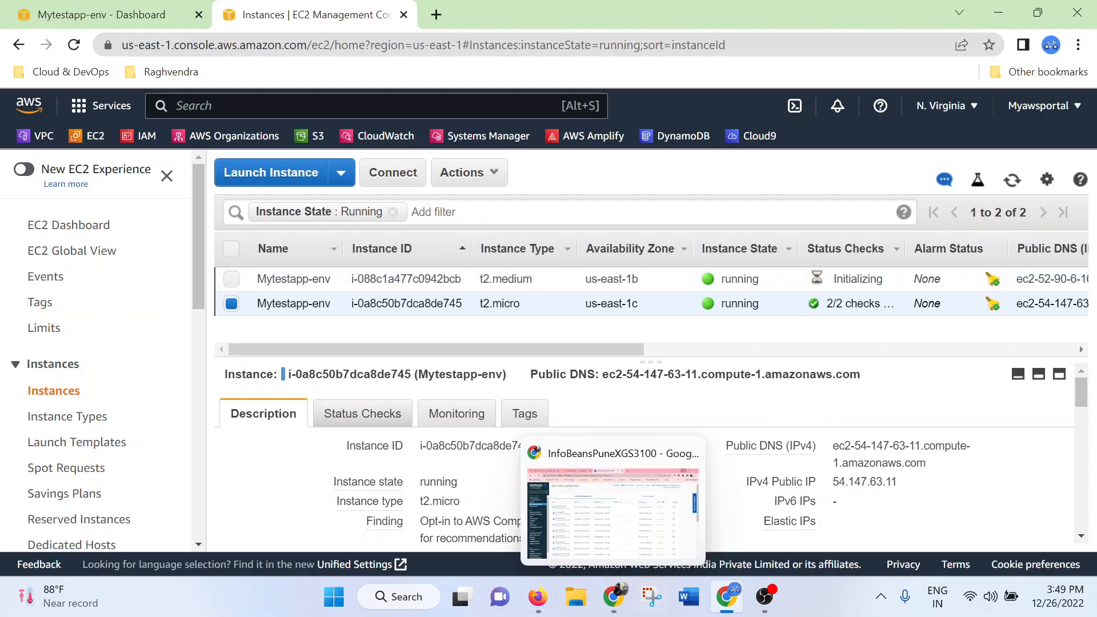
- Review the update status and health of Mytestapp-env on its dashboard
click(103, 14)
scroll(624, 370, up, 3)
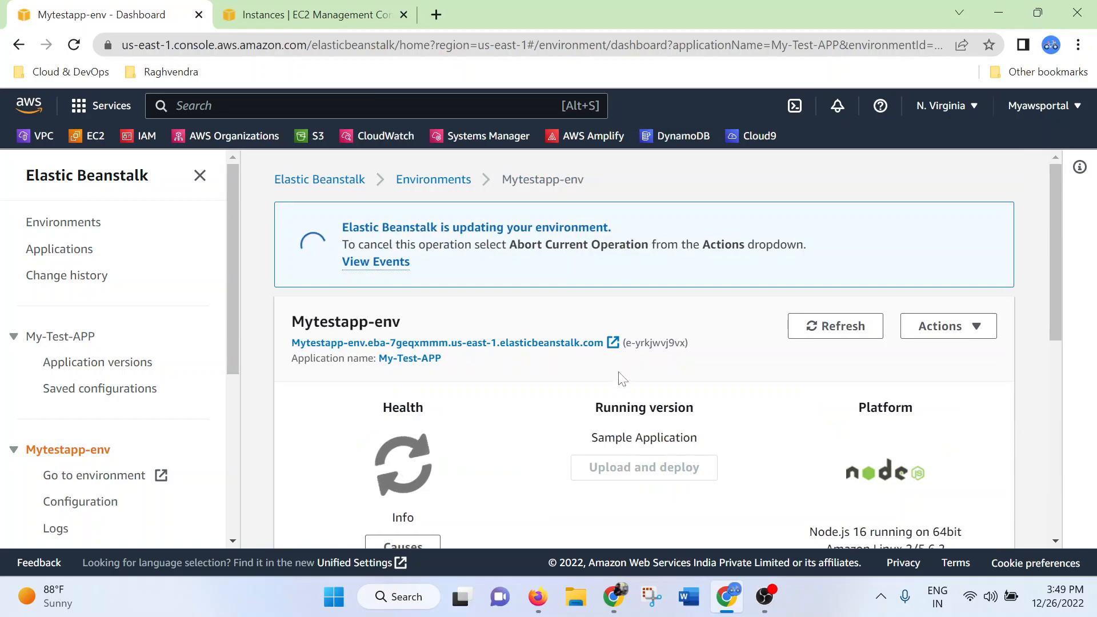
scroll(568, 392, down, 2)
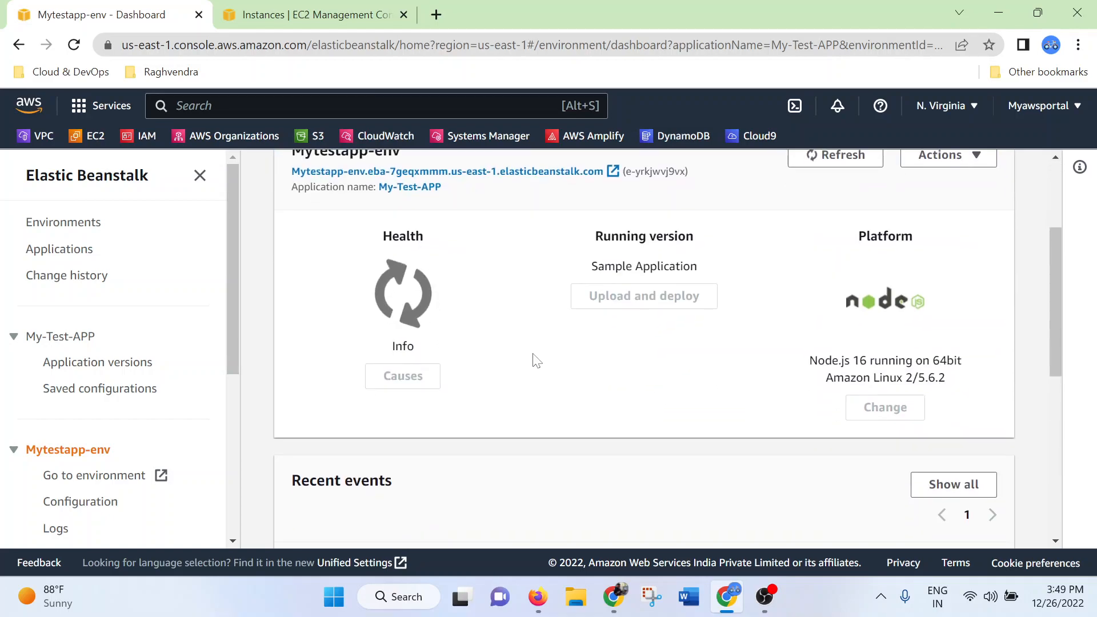
scroll(838, 276, up, 2)
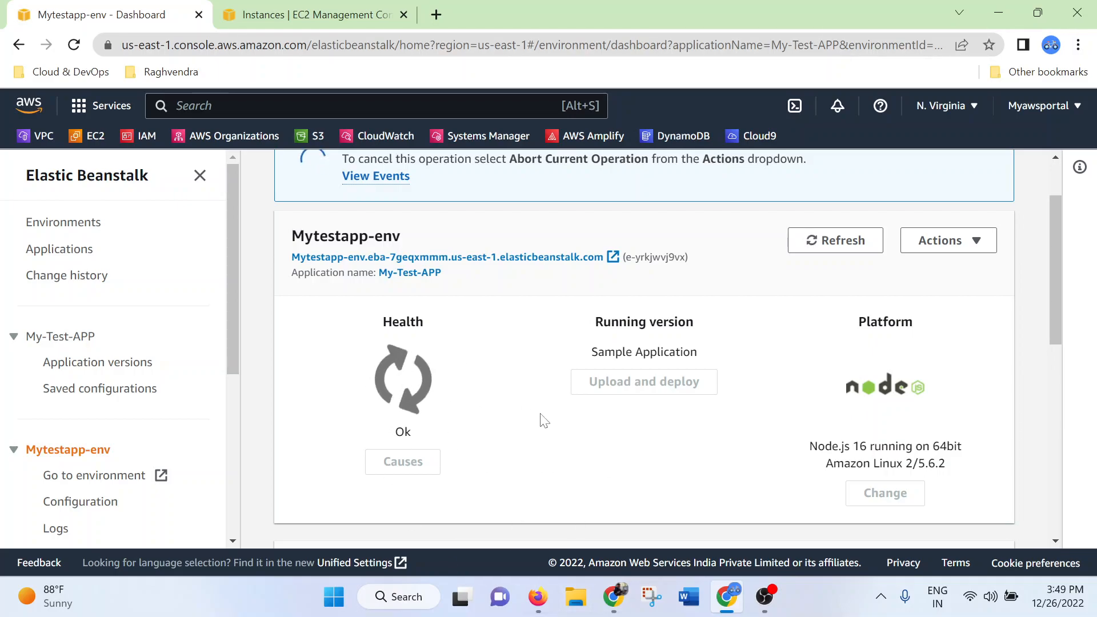
- Refresh the EC2 instances list and remove the Running state filter to examine the t2.micro instance's state
click(341, 8)
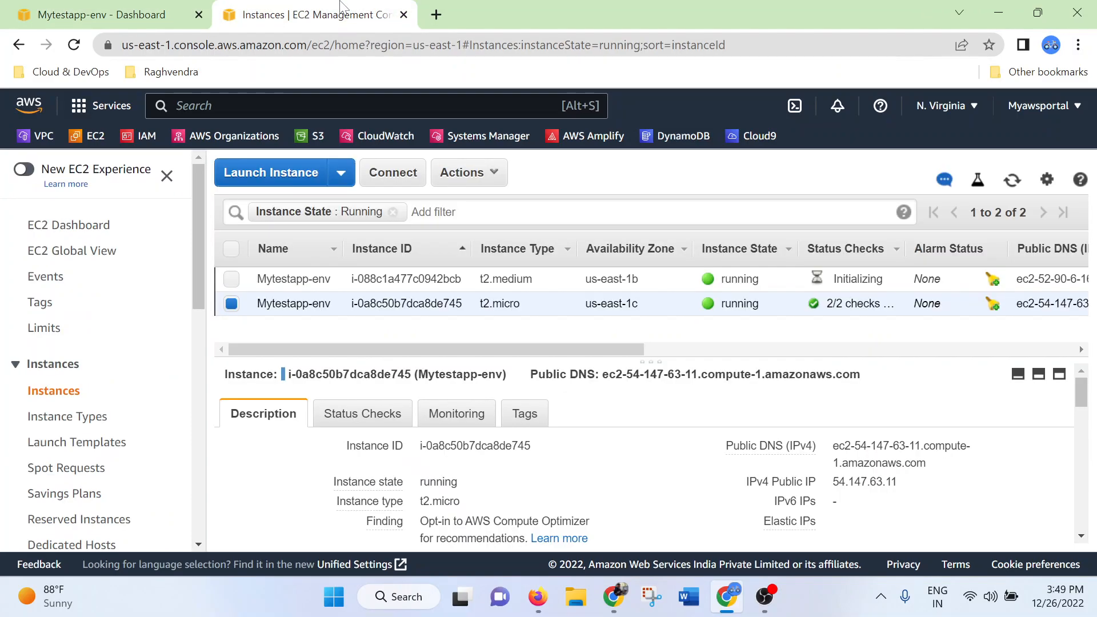
click(1010, 181)
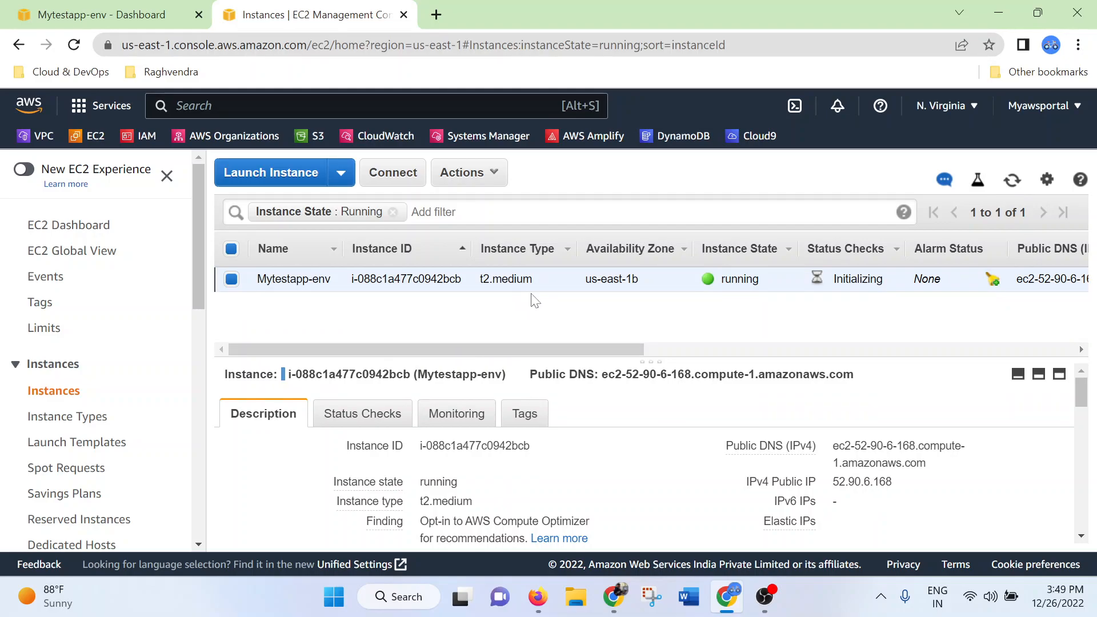
click(393, 213)
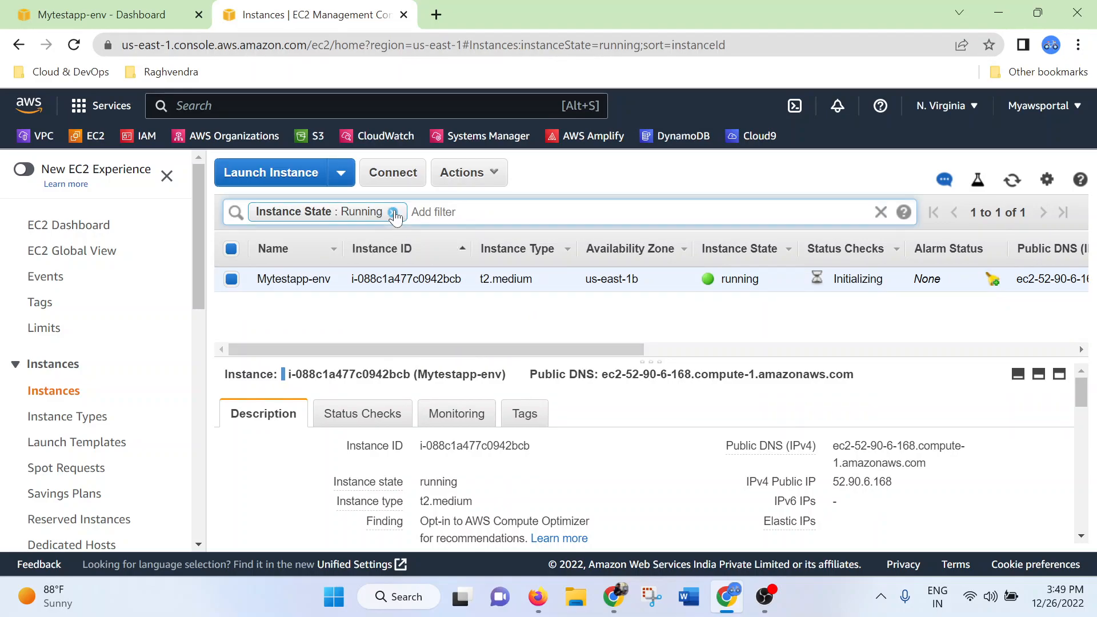
click(605, 330)
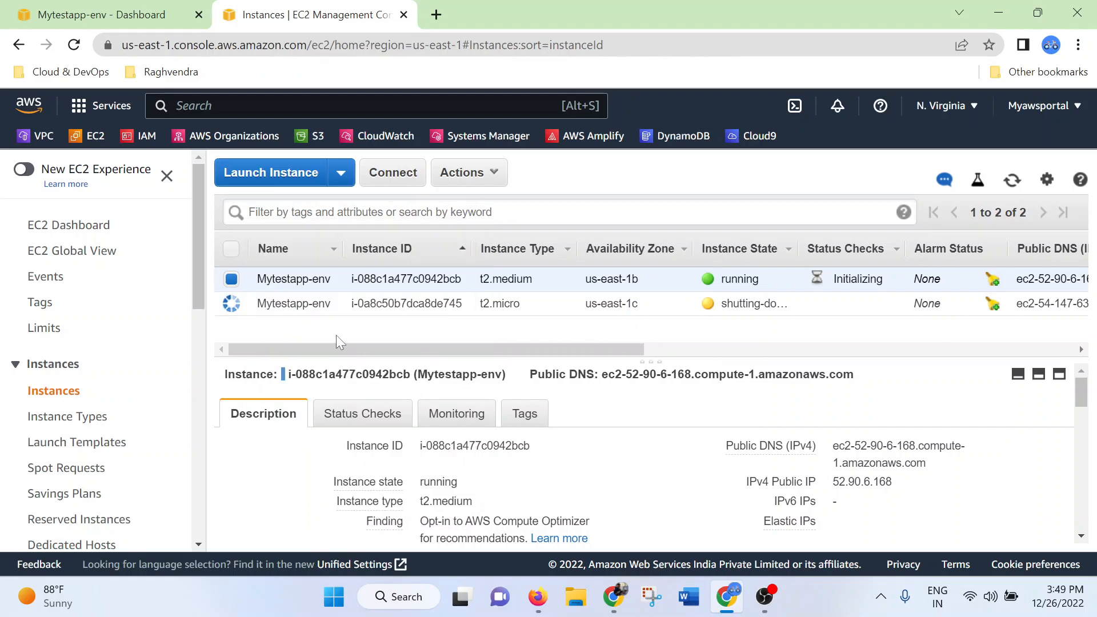
click(799, 252)
drag(529, 308, 475, 308)
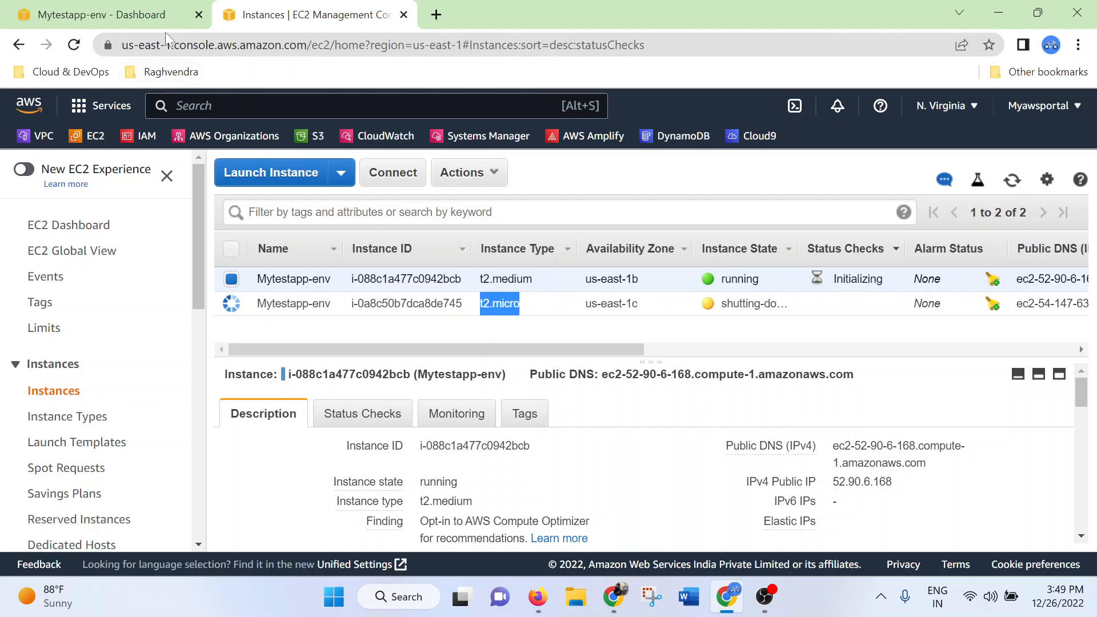
- Review the Mytestapp-env dashboard's recent events and health for instance termination and update progress
click(114, 15)
scroll(538, 371, down, 1)
scroll(538, 371, down, 5)
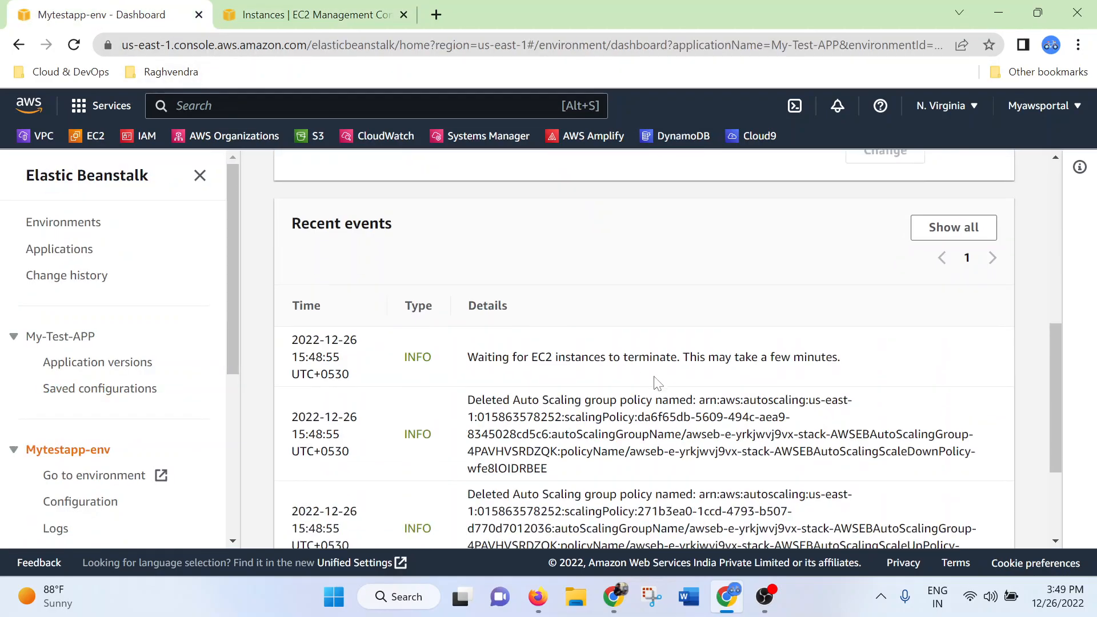
scroll(538, 371, up, 7)
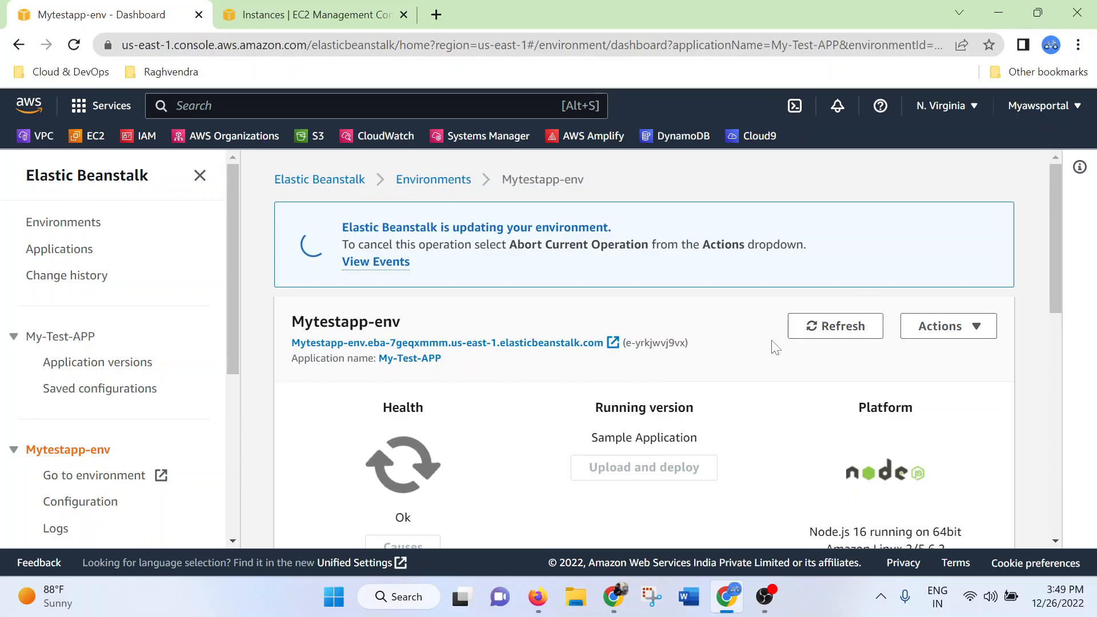
scroll(768, 345, down, 4)
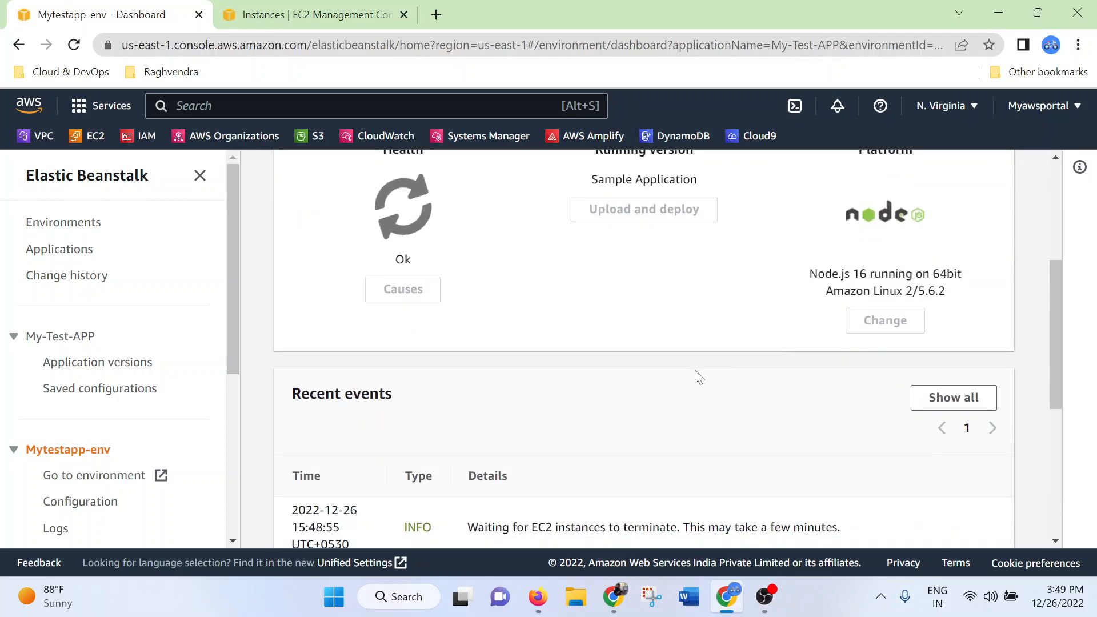
scroll(708, 383, down, 4)
scroll(727, 394, up, 8)
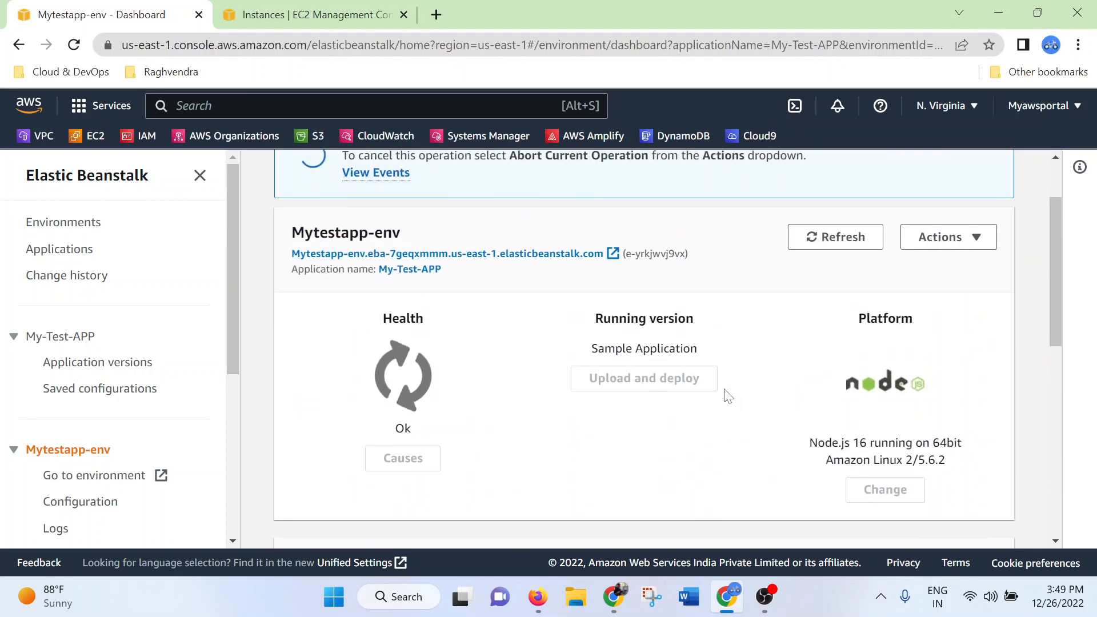